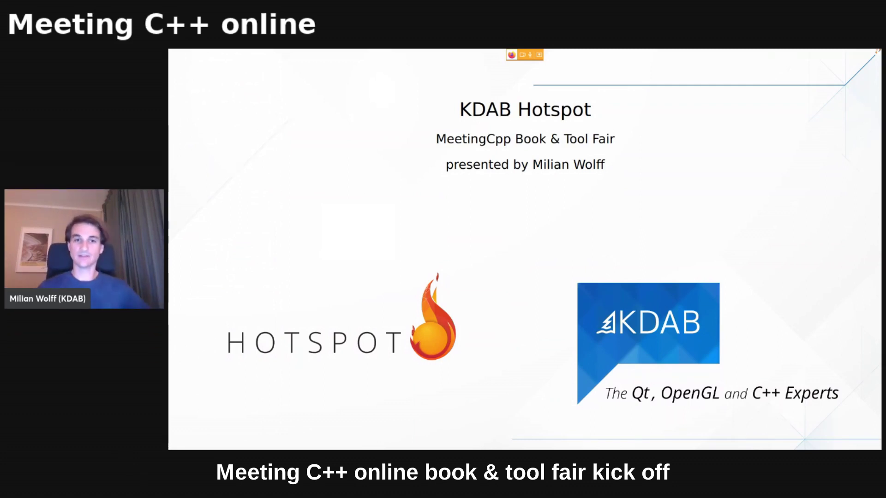
Advance the presentation to slide 2, 'KDAB Open Source Tools'.
key(Right)
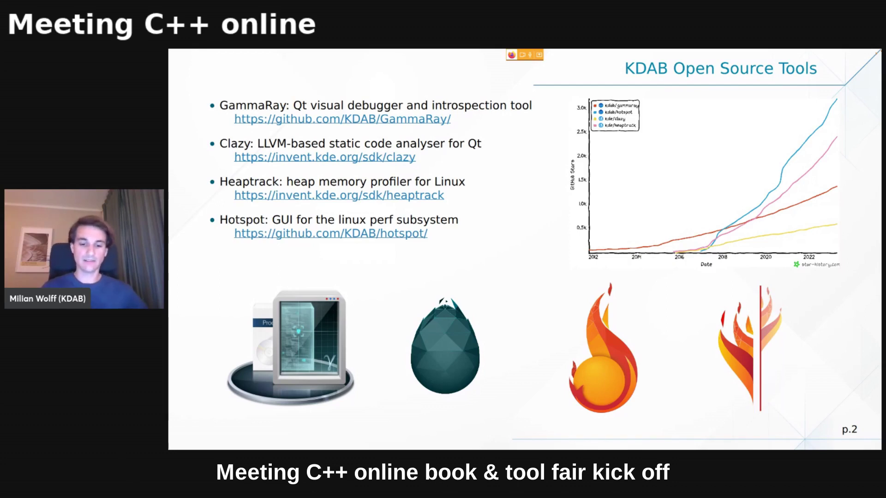
Advance to slide 3, 'KDAB Hotspot', listing Hotspot's notable features.
key(Right)
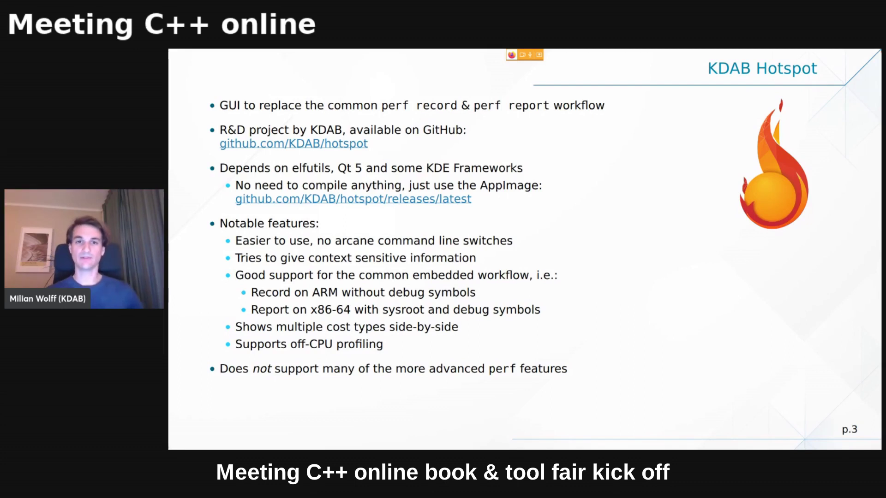
In a new, enlarged Yakuake tab, go to addon/profiling/build/lab_mandelbrot.
key(F12)
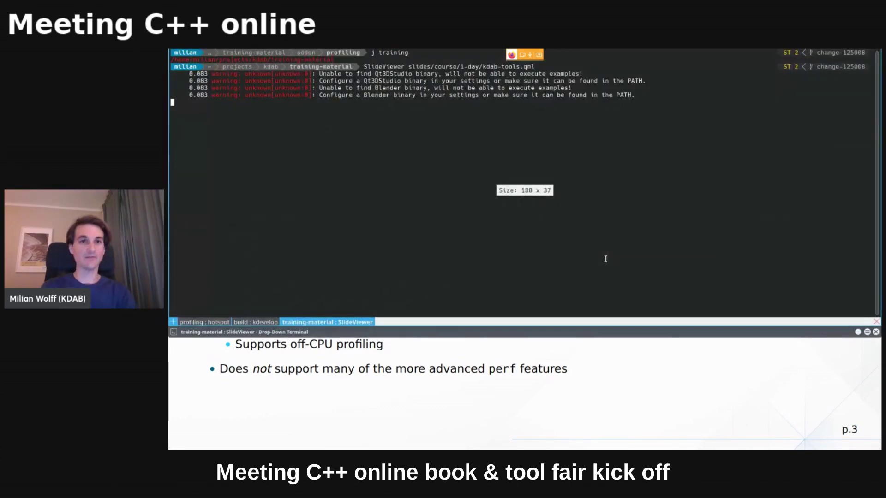
key(ctrl+shift+t)
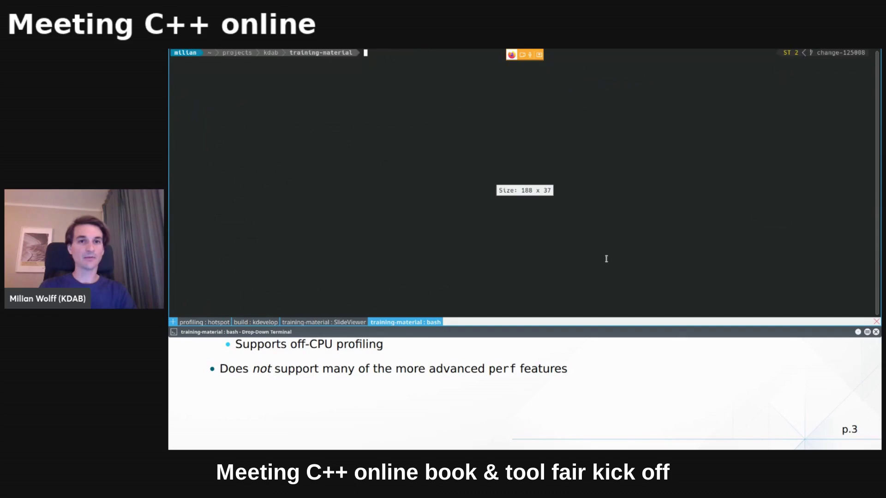
key(ctrl+plus)
key(ctrl+plus)
key(ctrl+plus)
text(cd addon/)
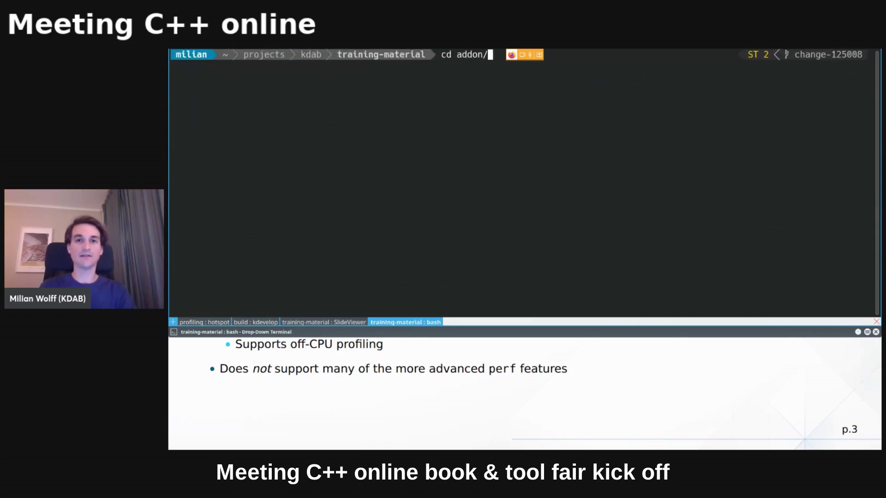
text(profiling/build)
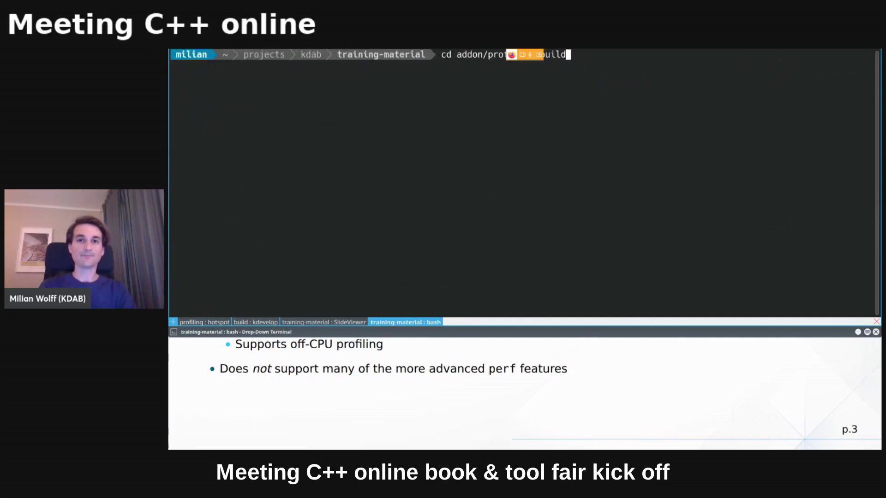
key(Return)
text(cd lab_m)
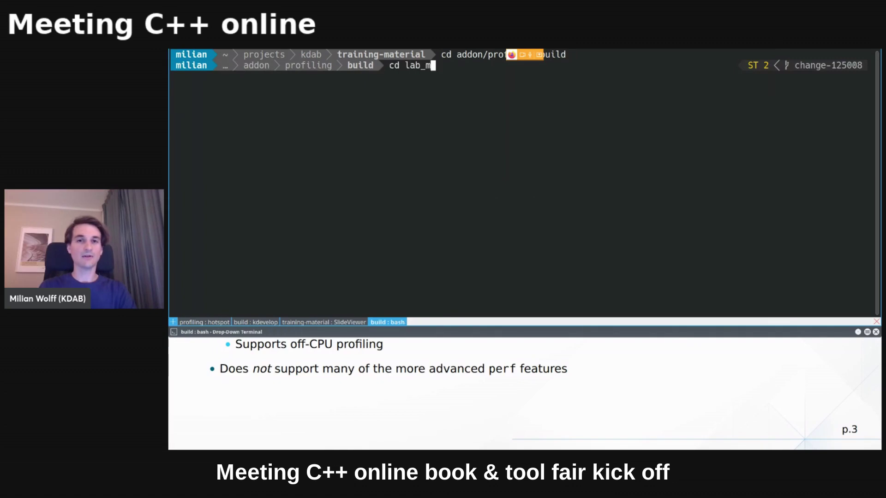
key(Tab)
key(Return)
Run 'perf record --call-graph dwarf -z ./lab_mandelbrot -b 5' to capture a profile.
text(ls)
key(Return)
text(./l)
key(Tab)
key(Home)
text(p)
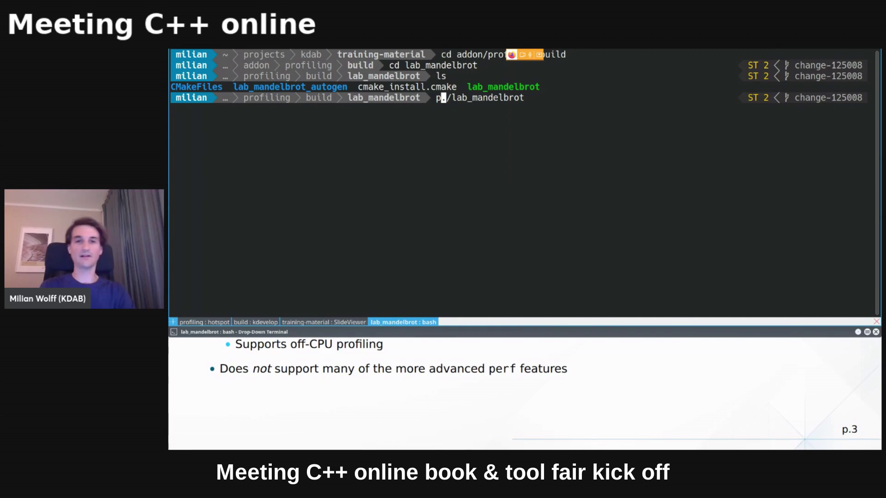
text(erf)
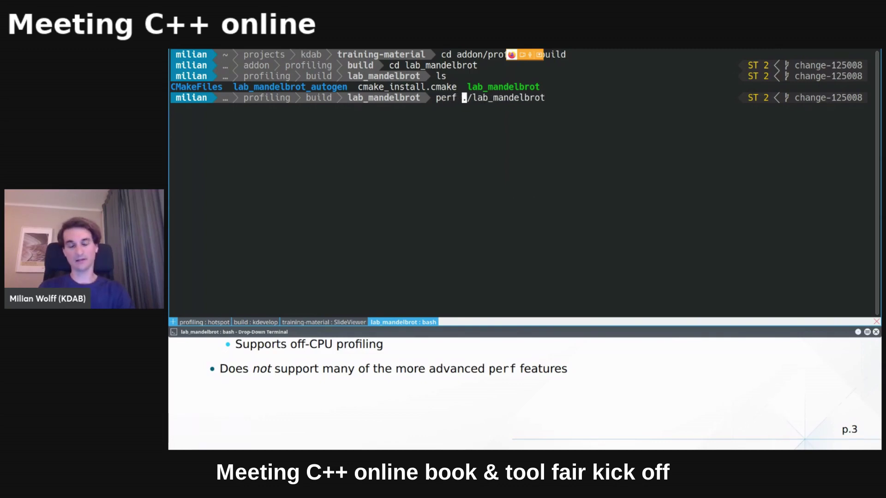
key(Left)
text(record --call-graph dwarf)
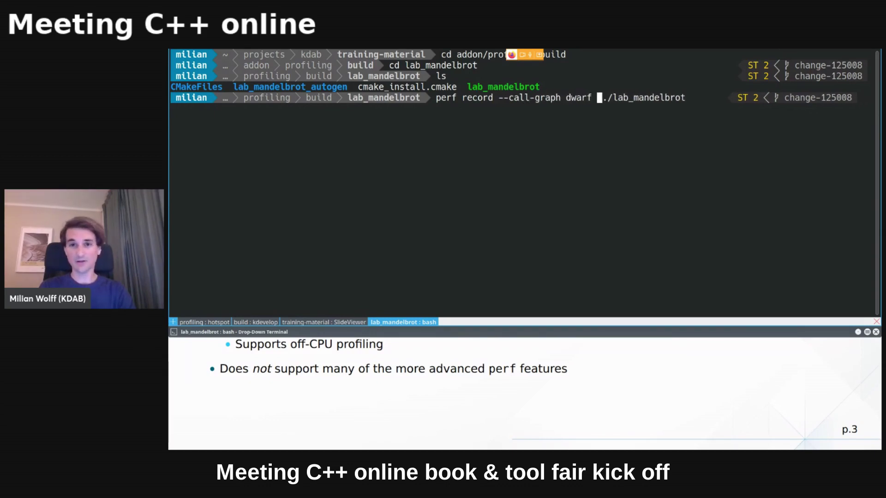
text( -z)
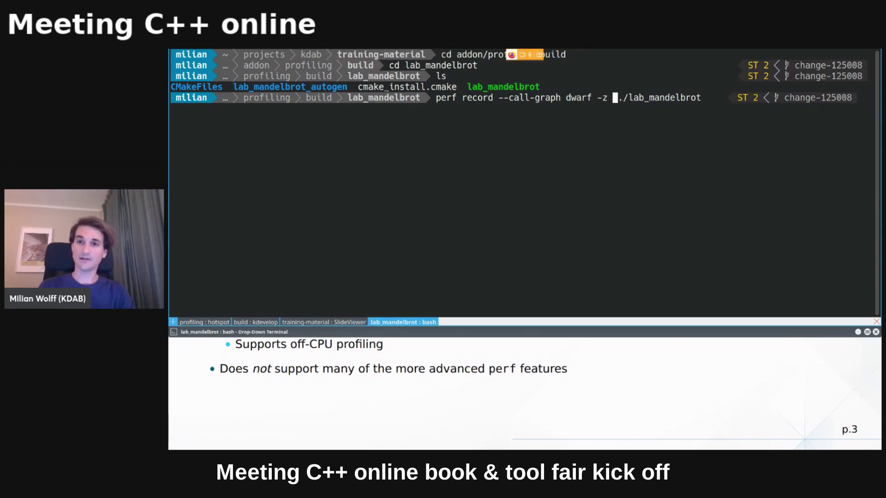
key(End)
text(-b 5)
key(Return)
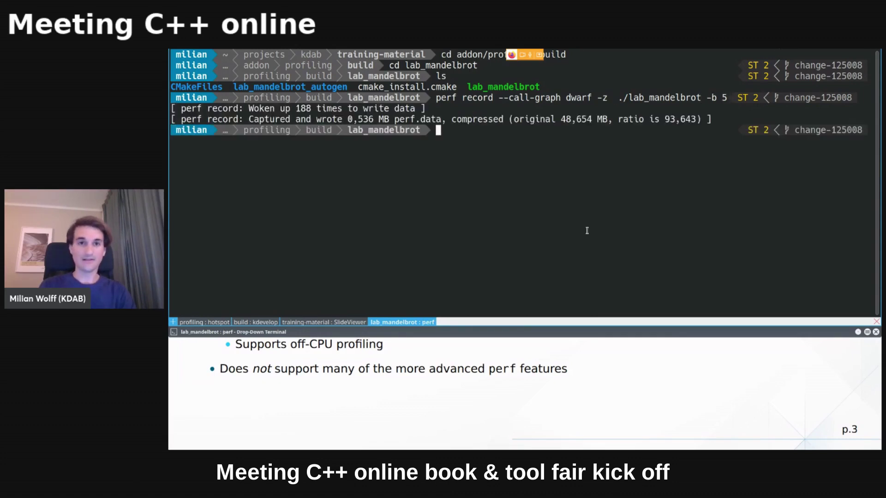
Run perf report and expand drawMandelbrot's call graph, stepping through its entries.
text(perf report)
key(Return)
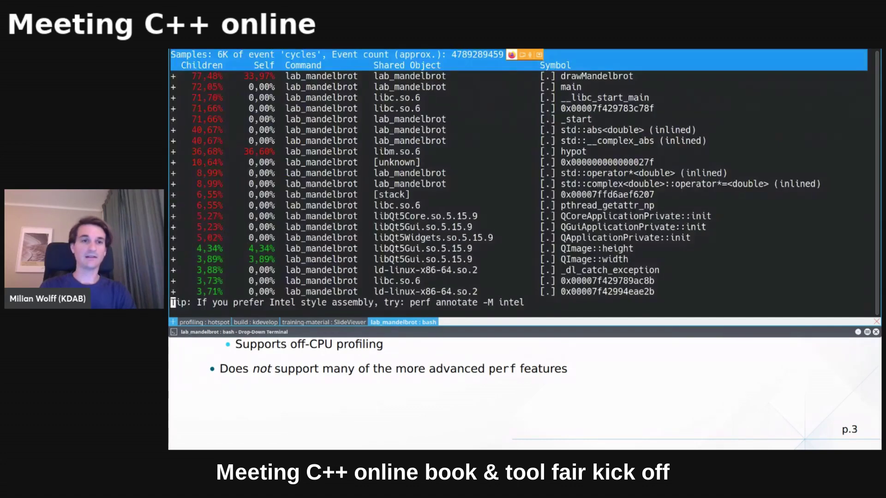
key(Return)
key(Escape)
key(e)
key(Down)
key(Down)
key(Down)
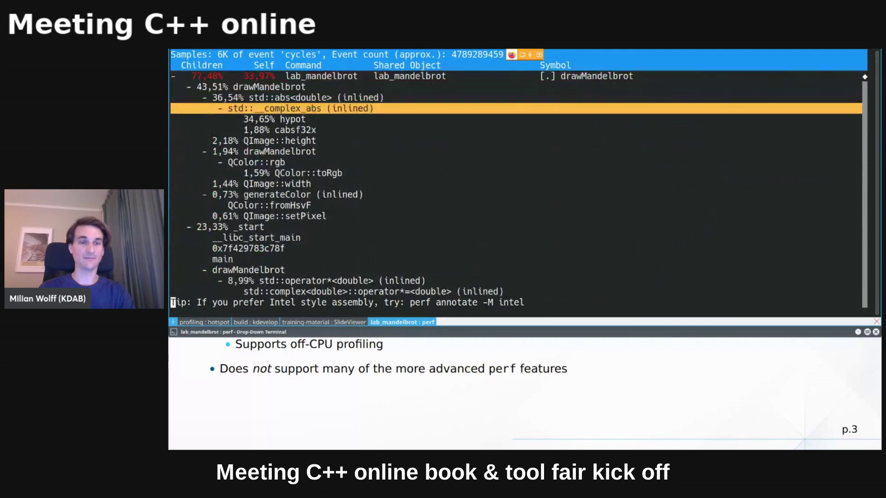
key(Down)
key(Down)
key(Down)
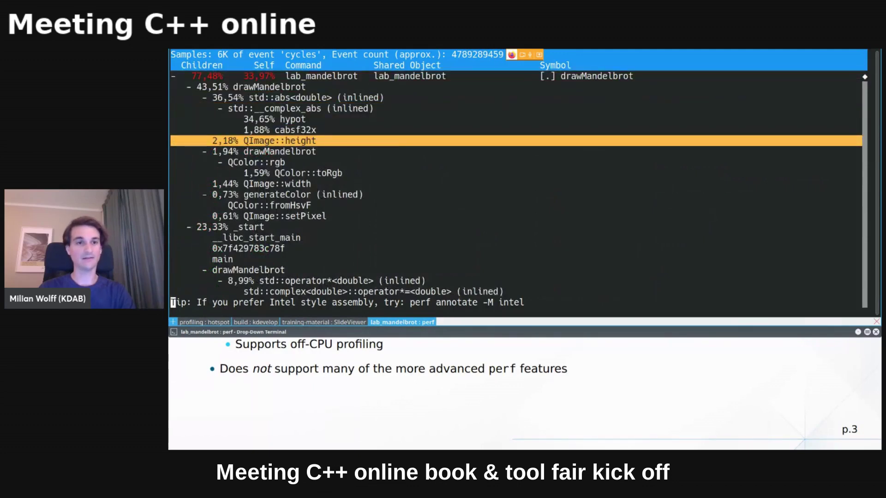
key(Down)
key(Down)
key(Down)
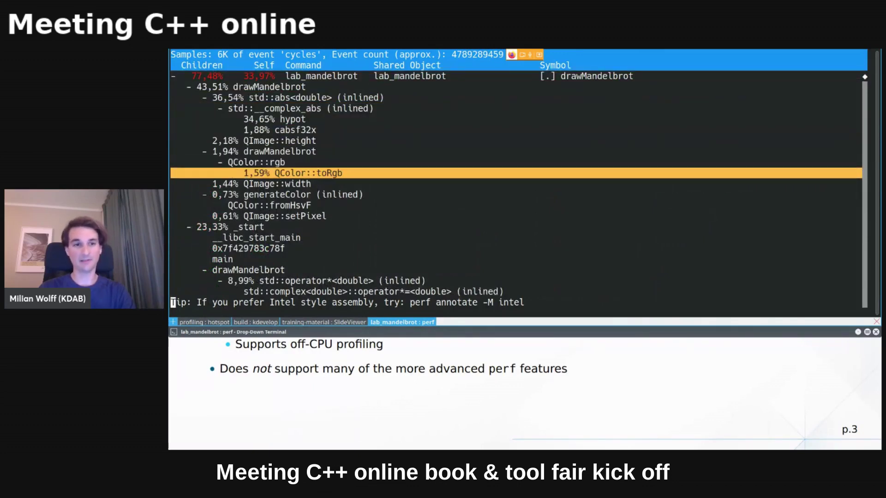
key(Down)
key(Down)
key(Down)
key(Down)
key(Down)
key(Down)
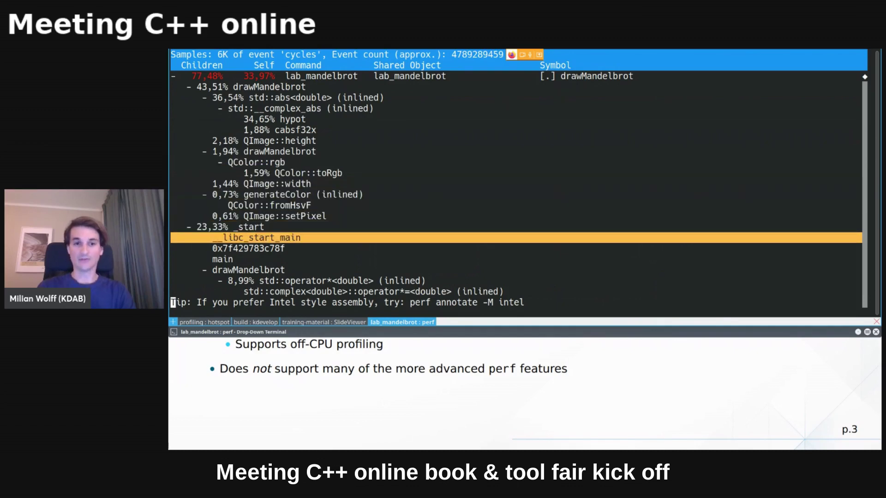
Quit perf report and hide the terminal to return to the slides.
key(q)
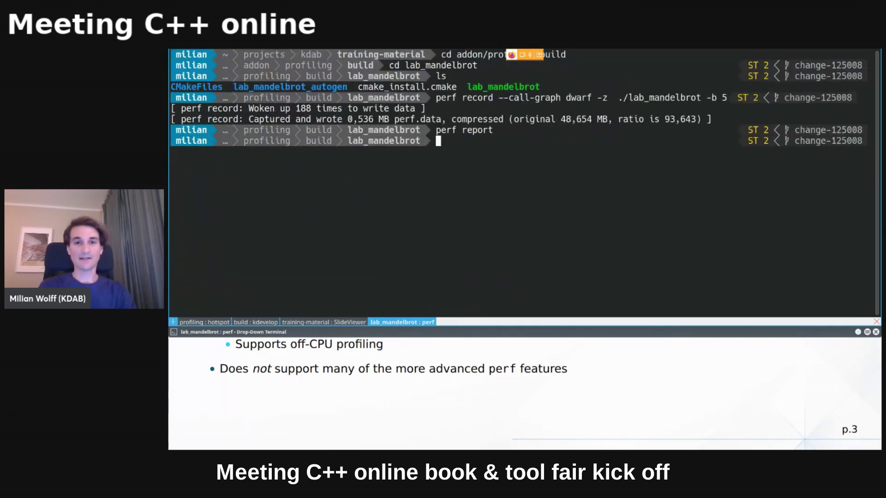
key(F12)
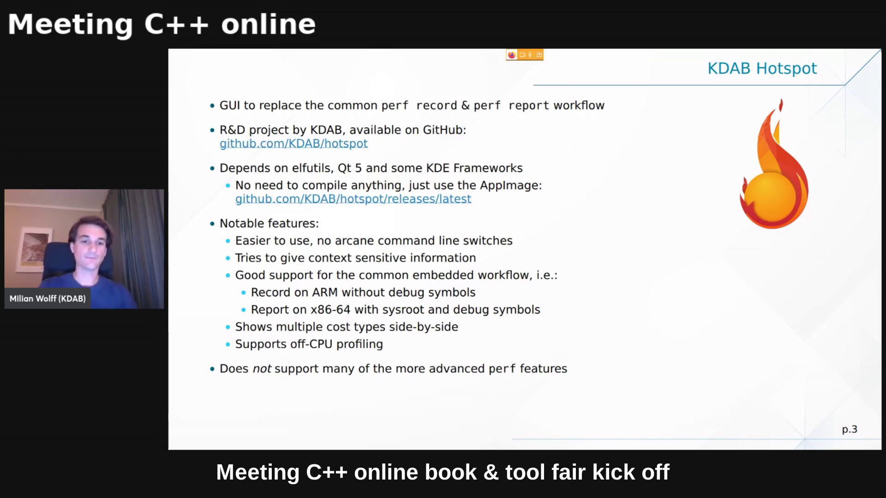
Advance to the Hotspot Demo slide and bring the terminal back.
click(589, 233)
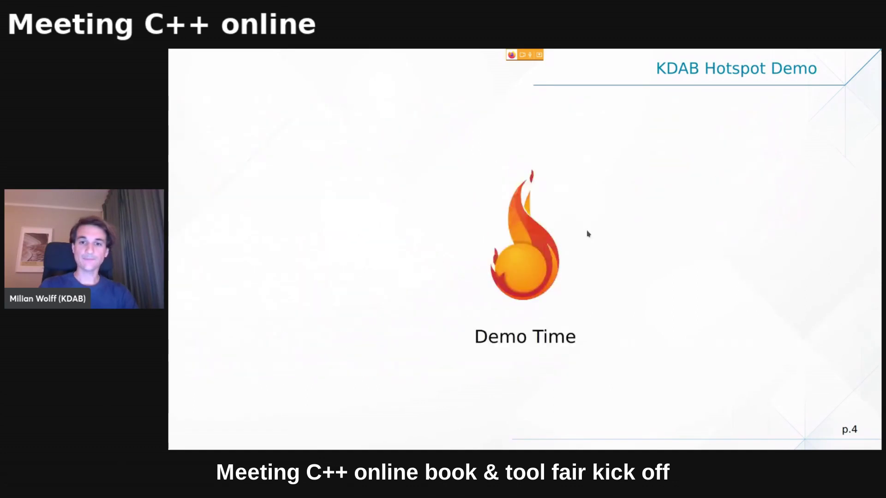
key(F12)
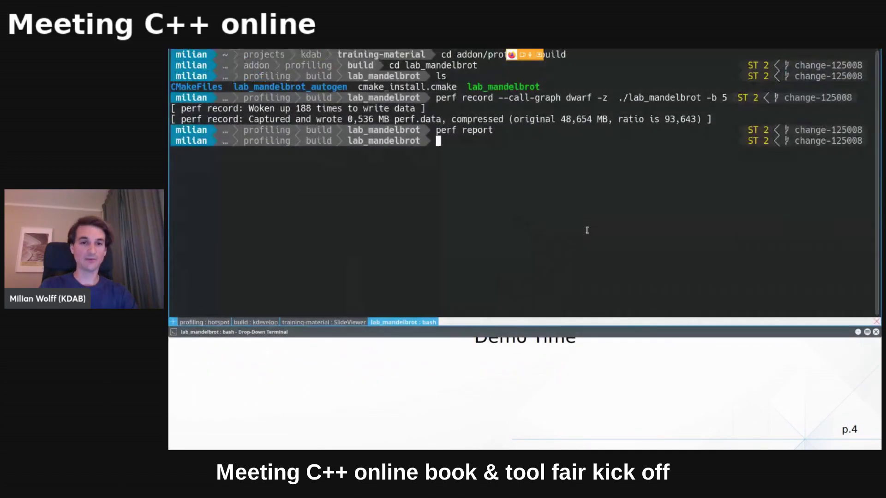
key(Up)
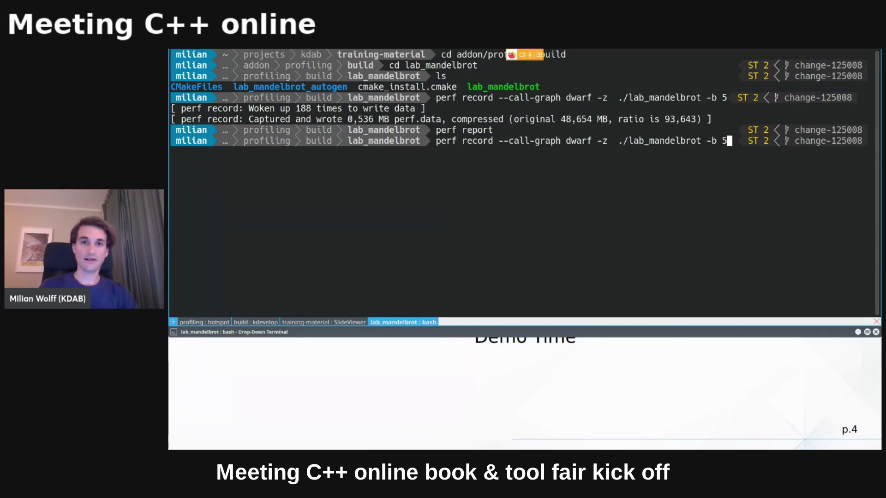
key(ctrl+c)
Briefly run perf report, then launch hotspot on the recorded perf.data.
text(pref report)
key(Left)
key(Left)
key(Left)
key(Left)
key(Left)
key(Left)
key(Left)
key(BackSpace)
key(BackSpace)
key(BackSpace)
key(BackSpace)
text(perf)
key(Return)
key(ctrl+c)
text(hotspot)
key(Return)
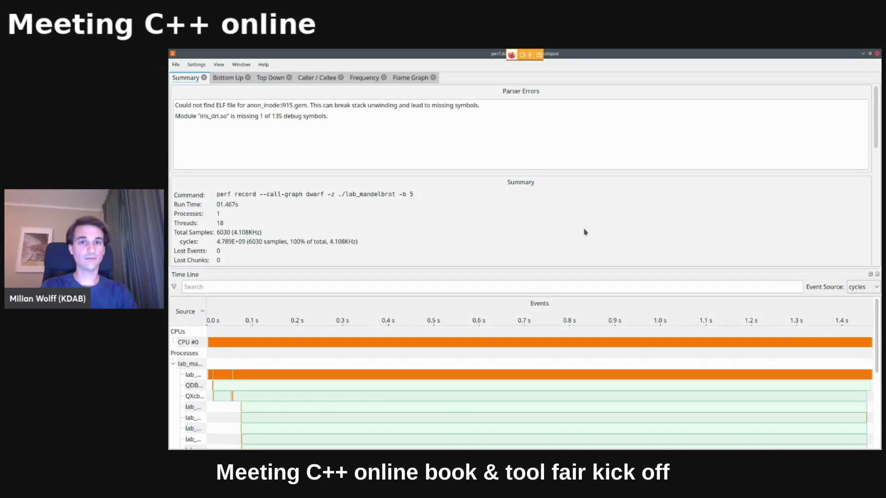
Scroll the Summary tab to review the Top Hotspots list.
scroll(585, 232, down, 6)
scroll(585, 232, up, 4)
scroll(586, 233, down, 2)
scroll(585, 232, down, 1)
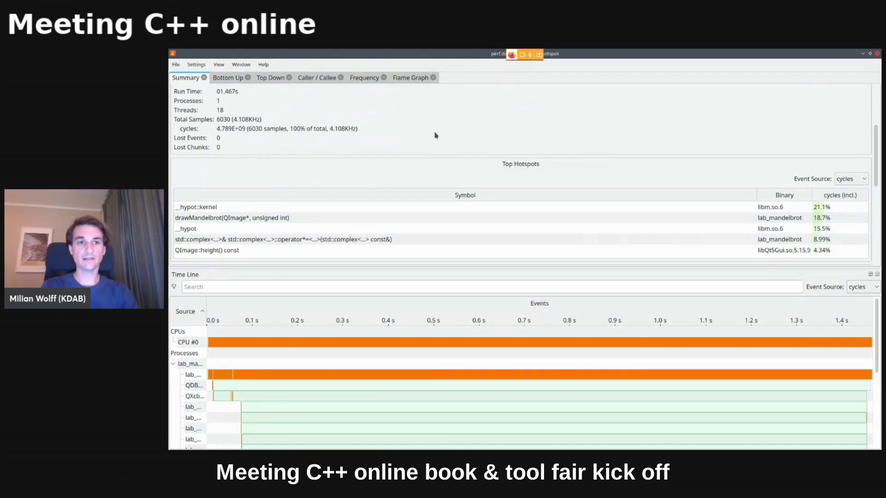
scroll(432, 136, up, 1)
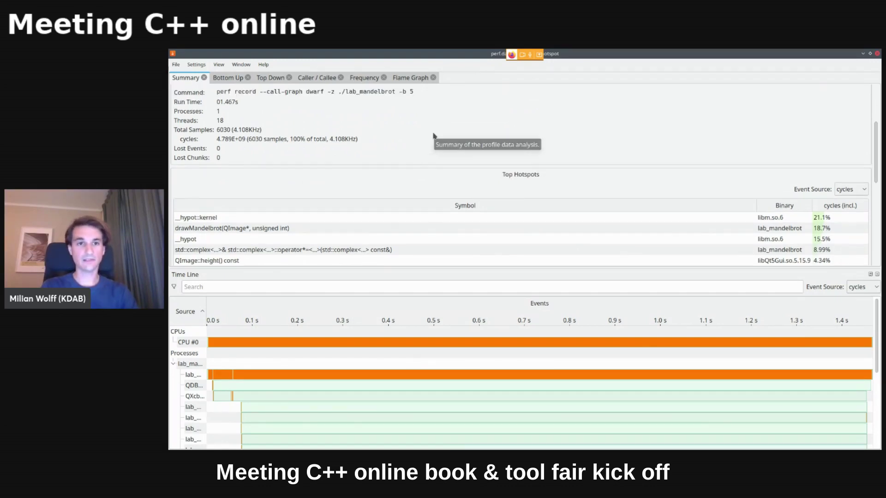
scroll(433, 136, up, 1)
scroll(432, 136, down, 4)
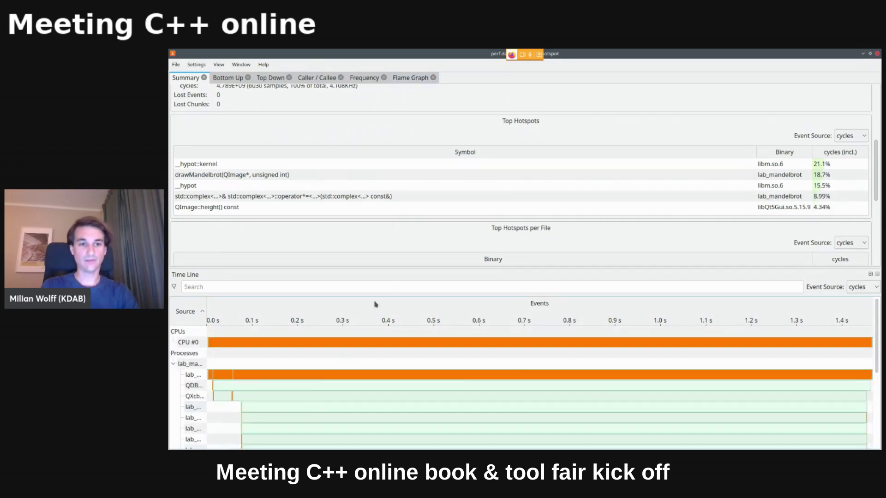
Show an enlarged flame graph and check drawMandelbrot in the Bottom Up table.
click(408, 76)
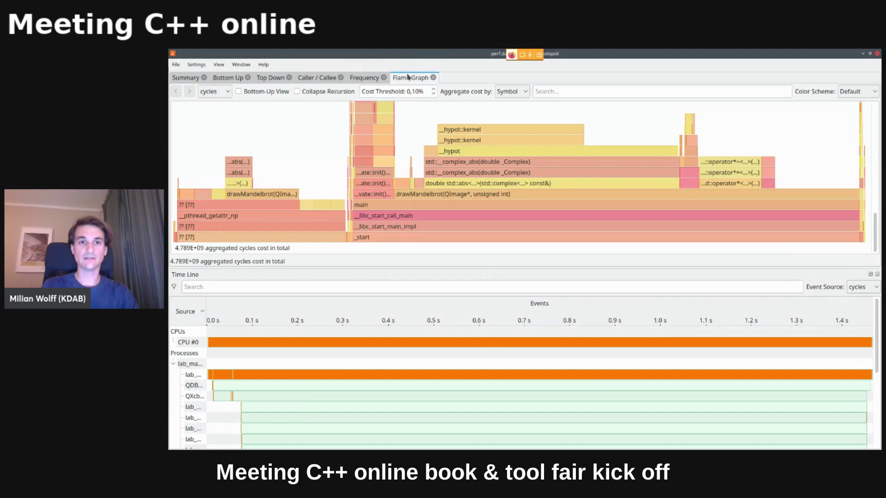
drag(421, 272, 421, 365)
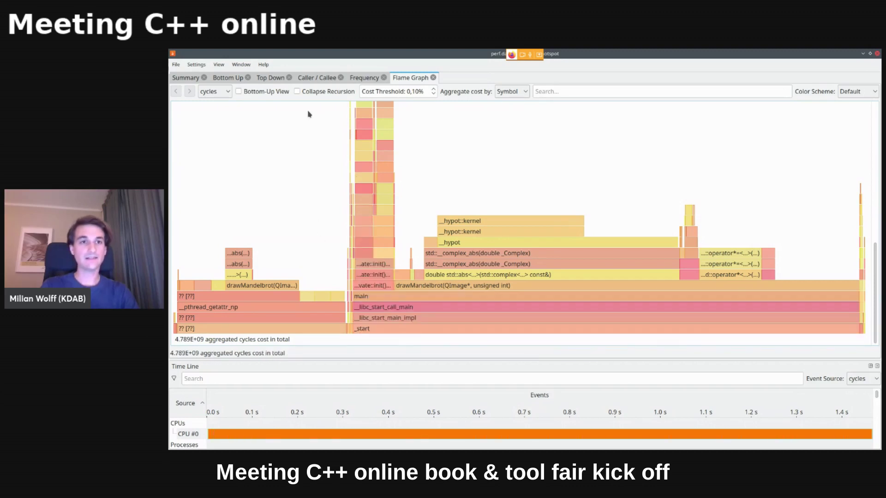
click(232, 77)
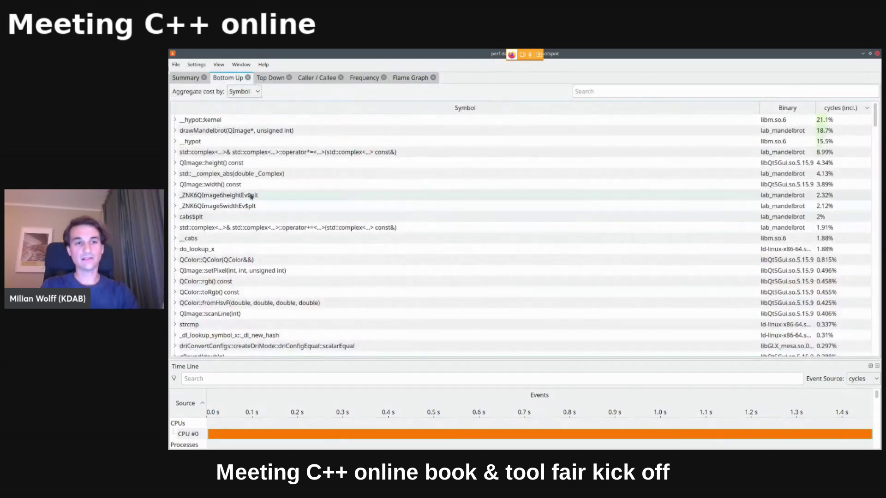
click(243, 133)
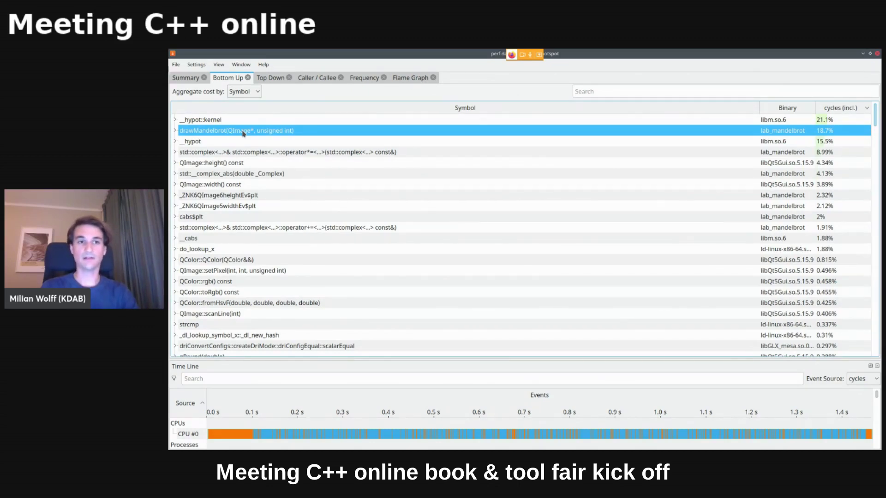
click(400, 77)
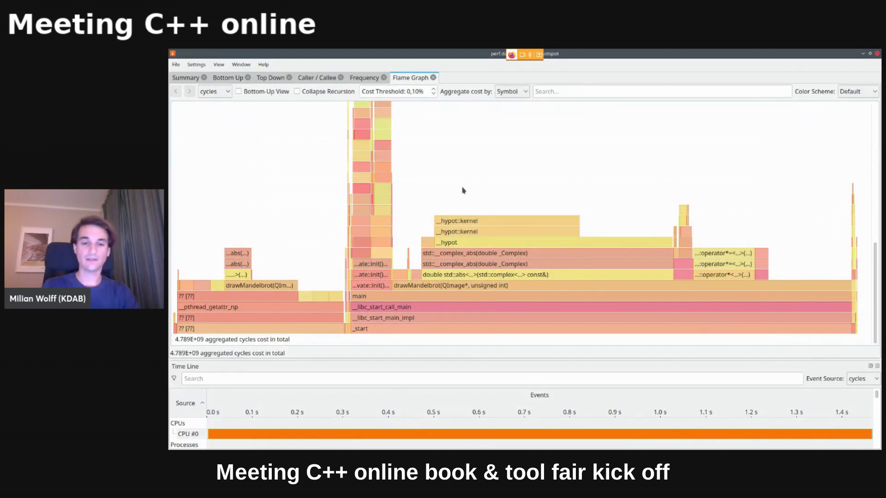
Read the cycle costs of the drawMandelbrot, _start and std::abs flame graph frames.
click(430, 286)
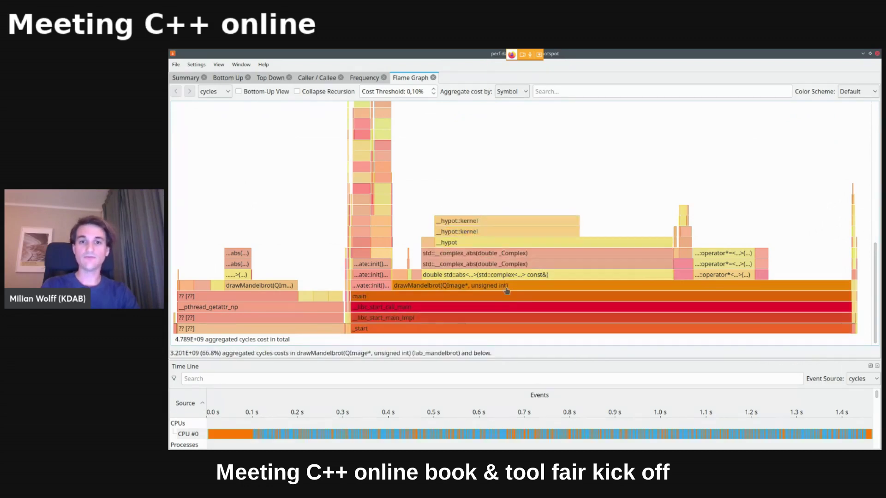
click(362, 328)
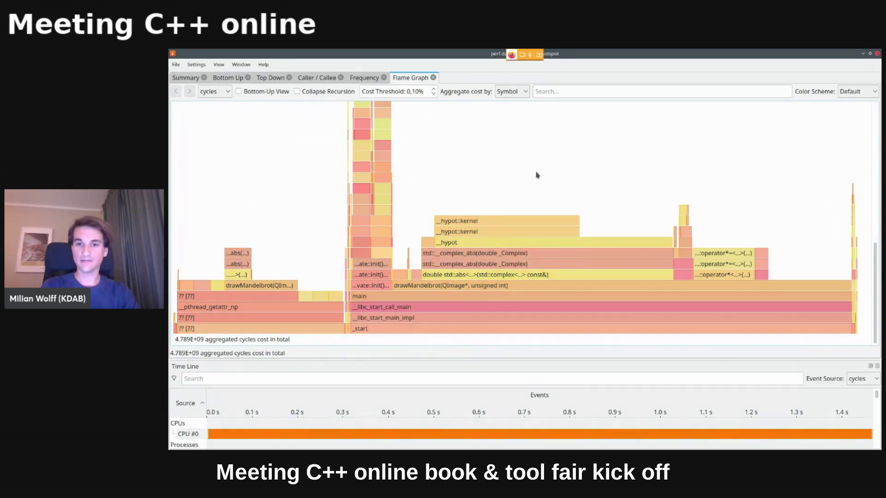
click(523, 277)
click(530, 286)
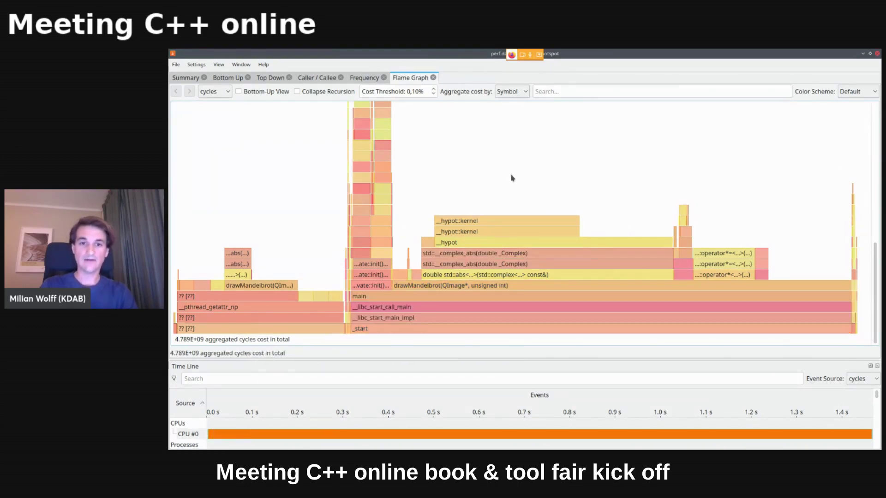
Try Binary, Kernel and System colour schemes, revert to Default, and enlarge the time line.
click(874, 92)
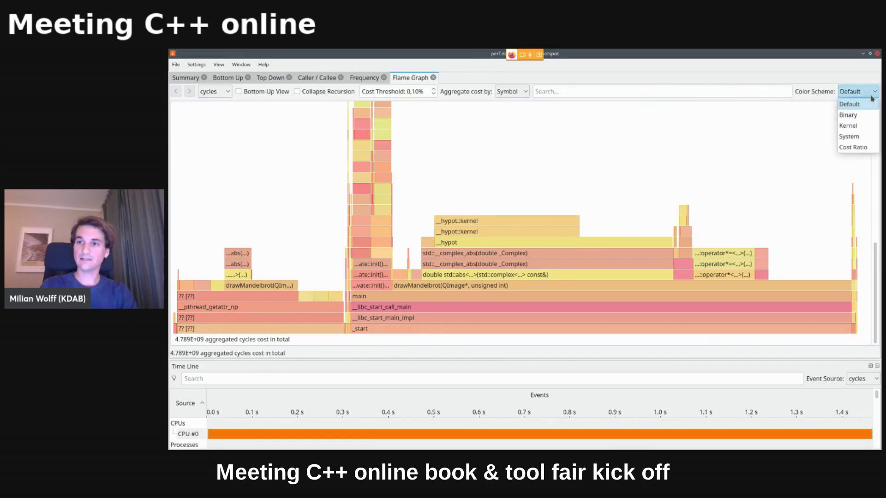
click(869, 119)
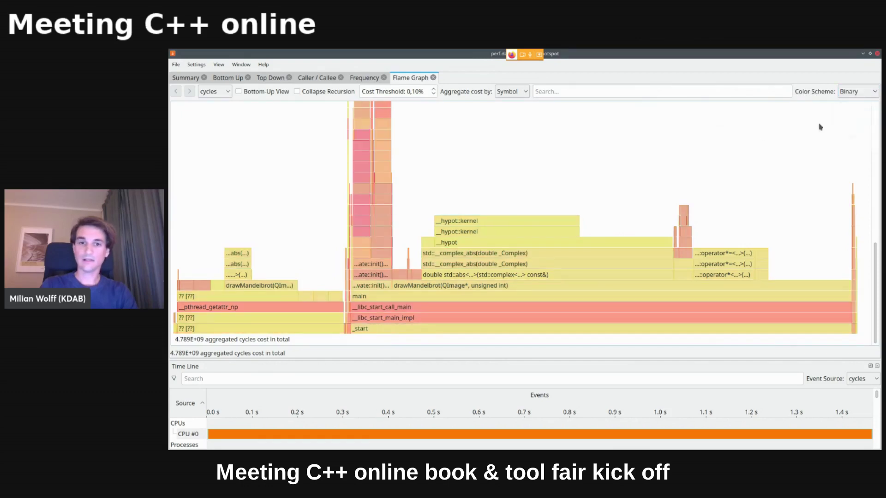
click(859, 92)
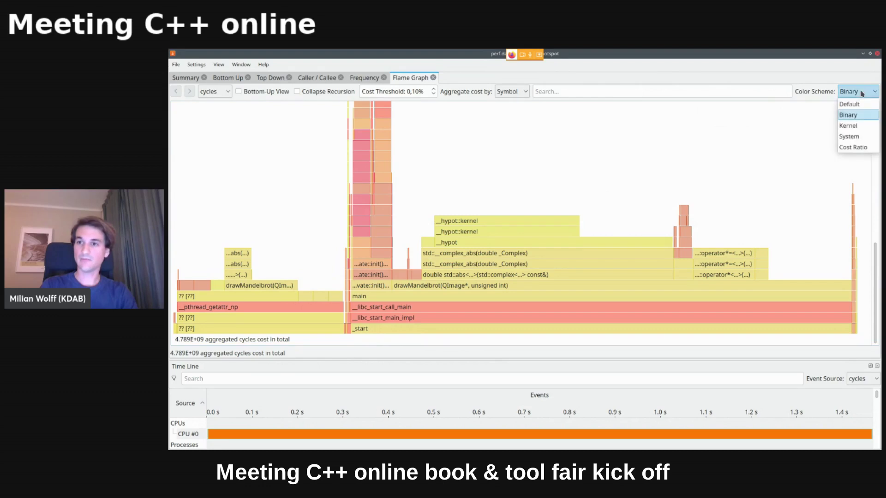
click(858, 126)
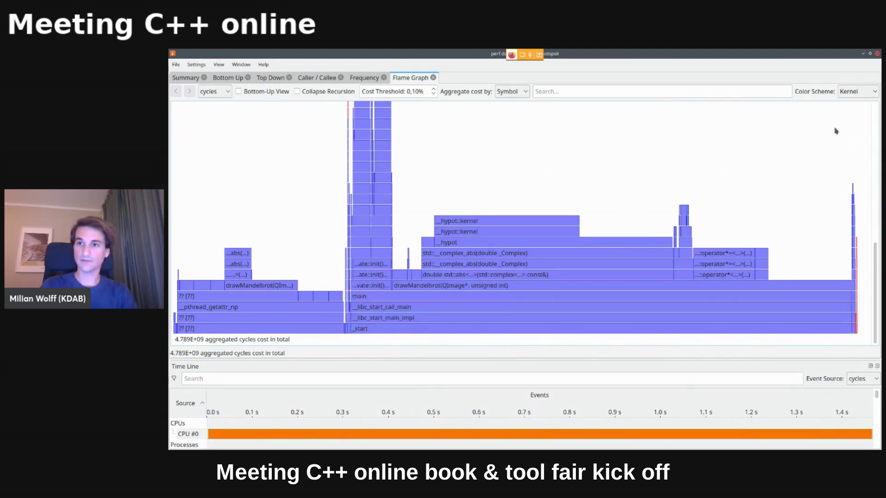
click(859, 95)
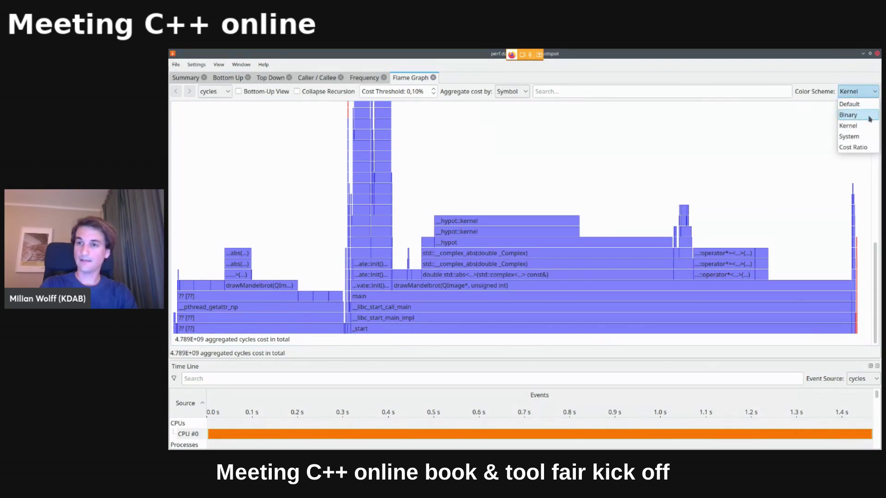
click(861, 138)
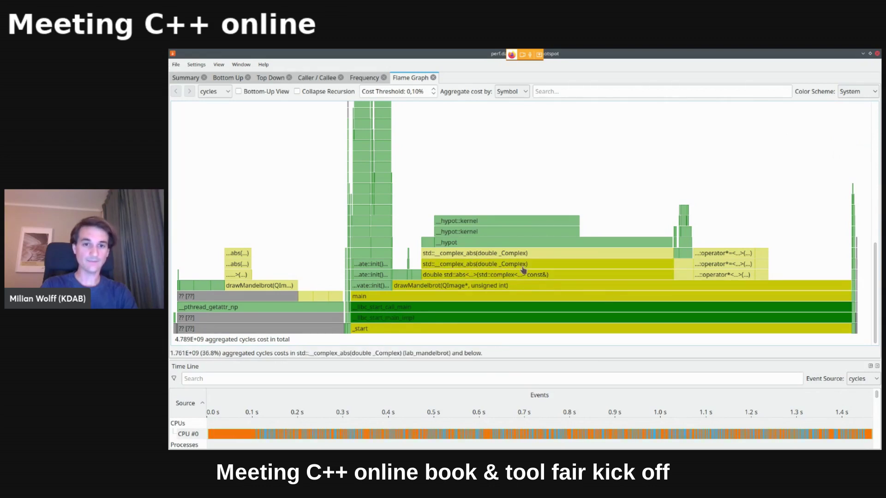
click(863, 91)
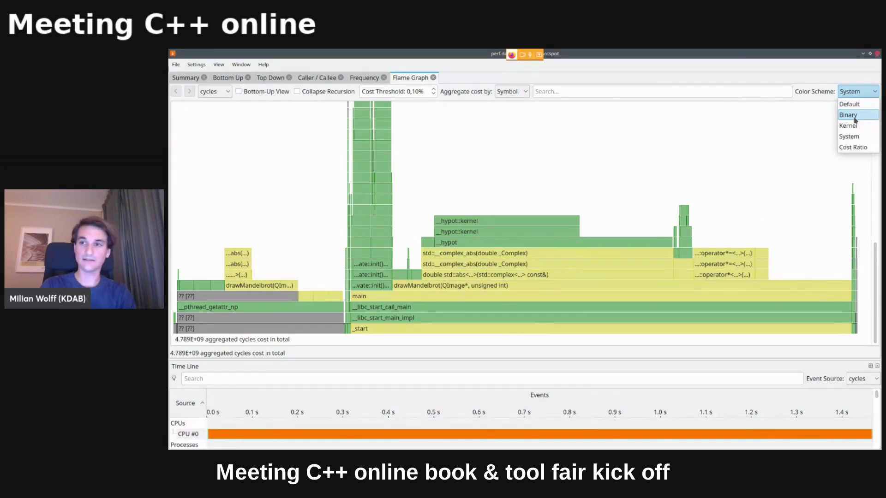
click(870, 105)
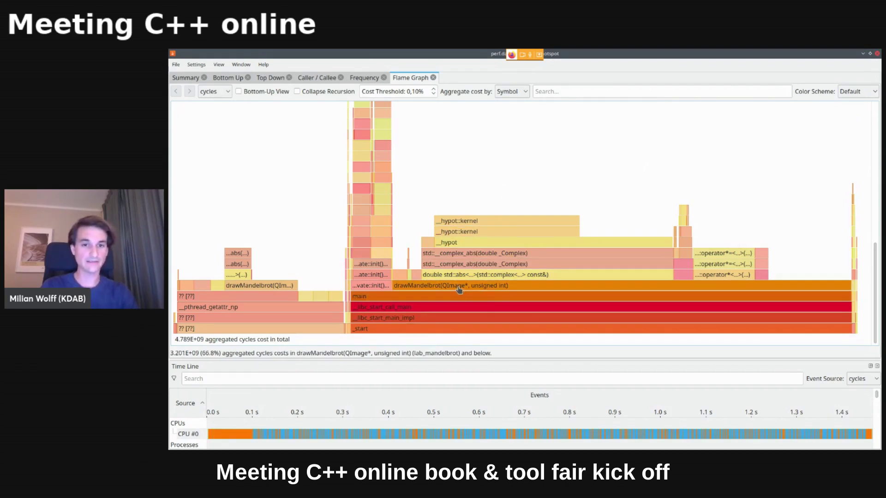
drag(422, 359, 422, 280)
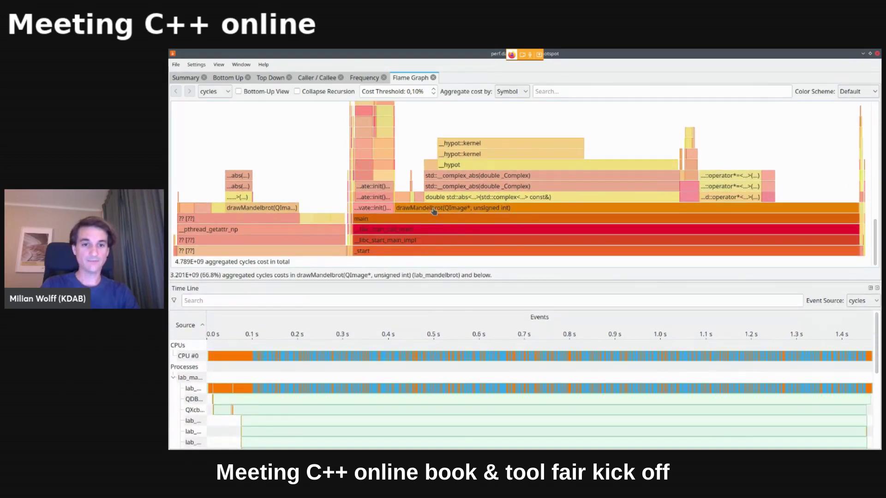
Scroll through the lab_mandelbrot thread rows in the time line.
scroll(384, 389, down, 1)
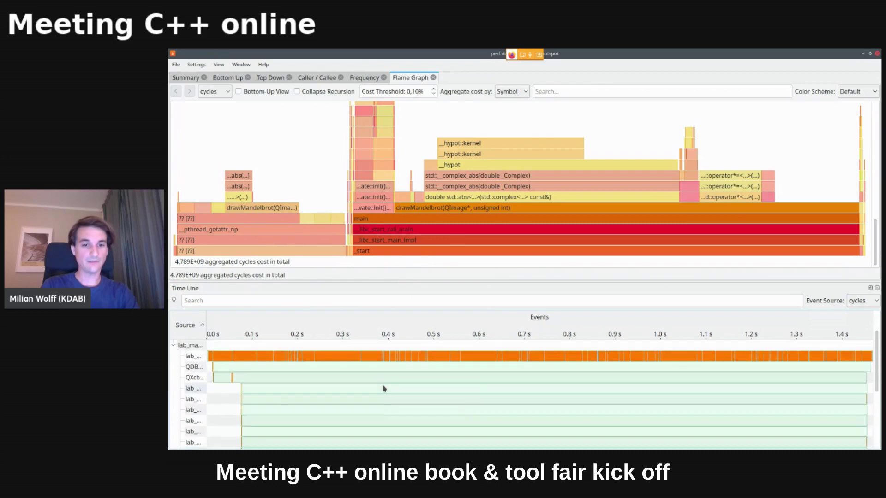
scroll(384, 389, down, 3)
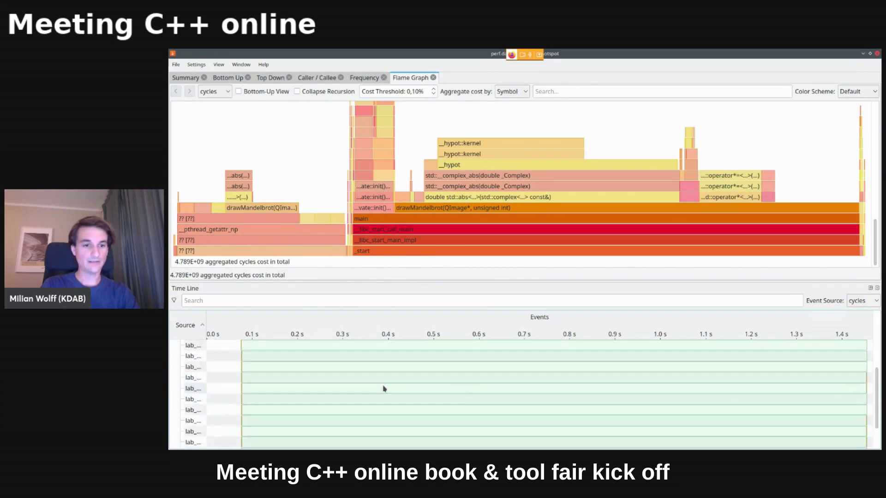
scroll(384, 389, up, 4)
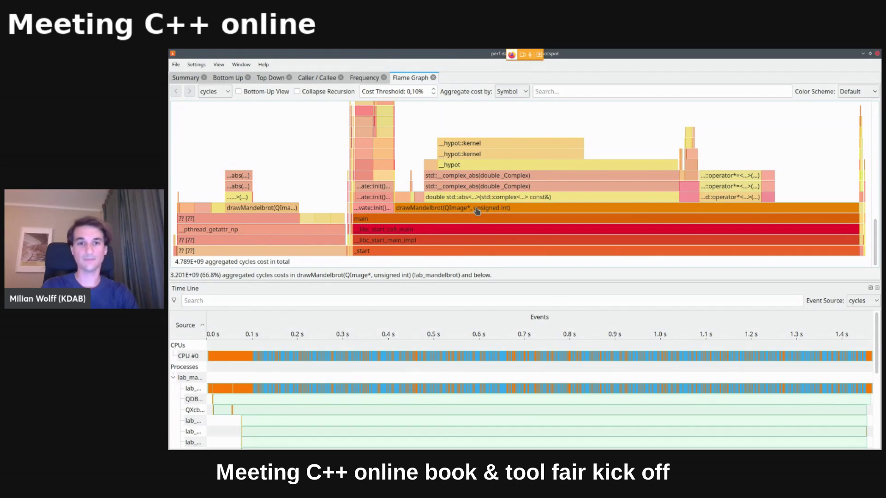
Open drawMandelbrot's Caller/Callee view and rank locations by inclusive cycles, with mandelbrot.cpp:40 at 46.8%.
click(632, 209)
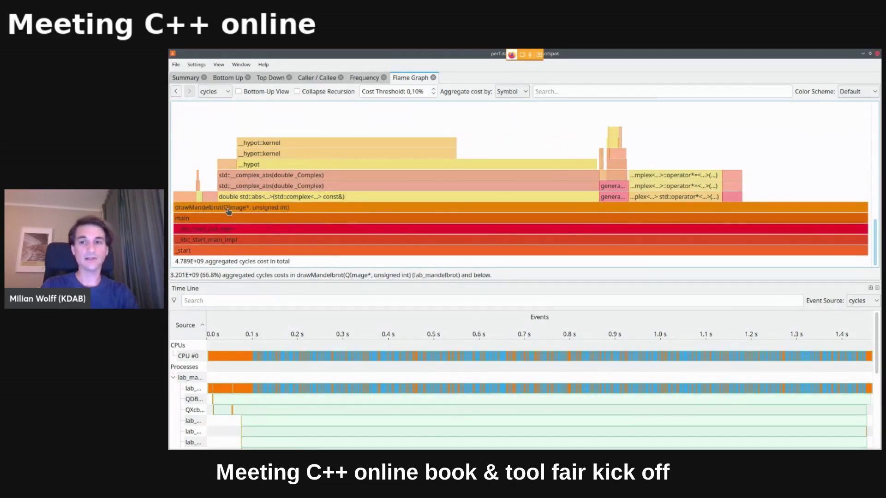
right_click(228, 211)
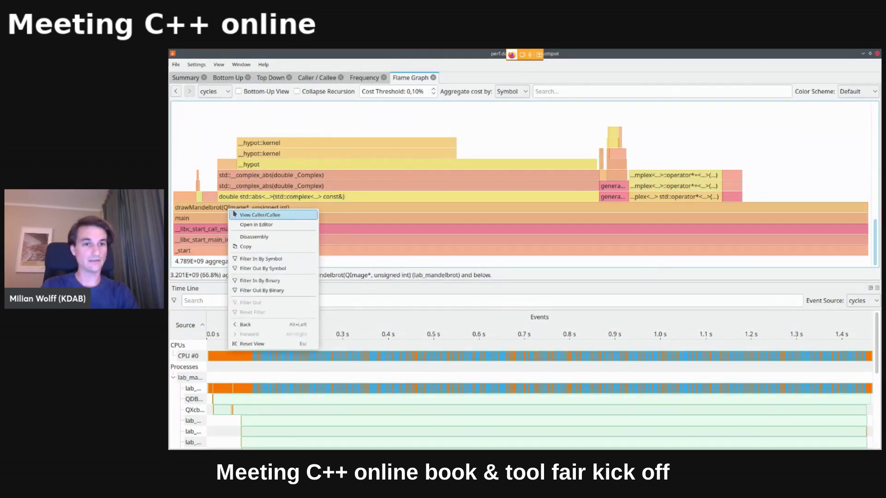
click(258, 215)
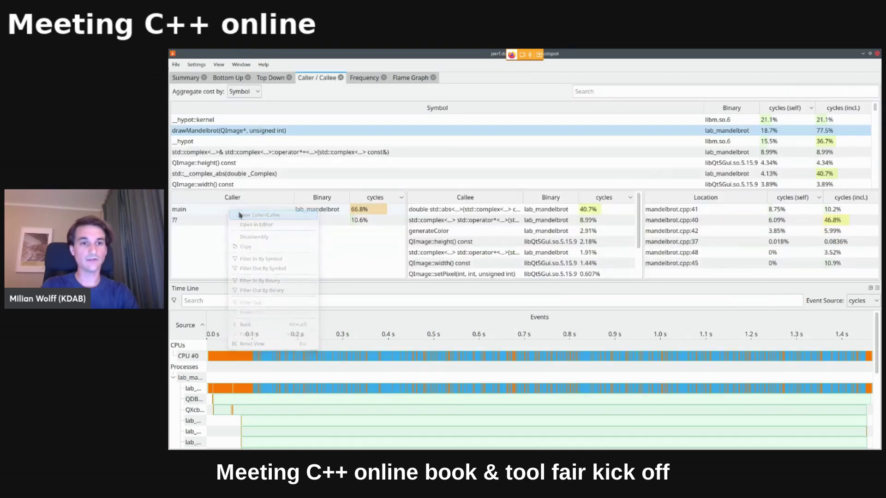
click(452, 136)
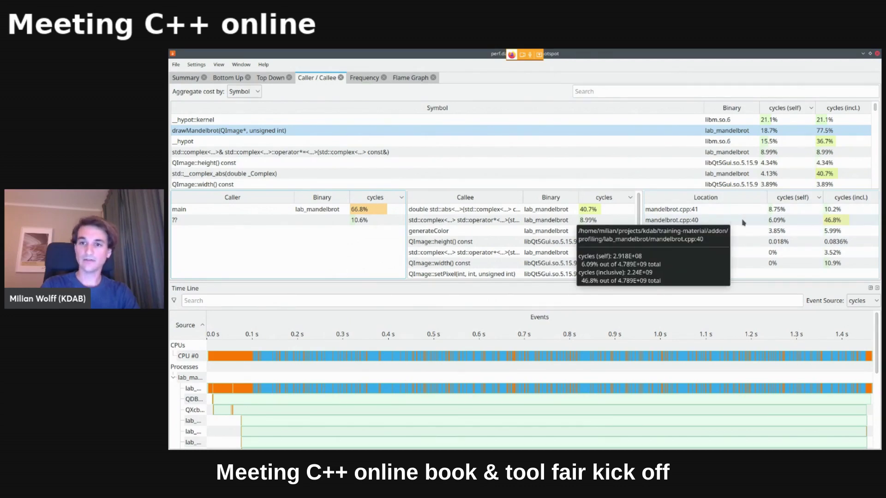
click(849, 197)
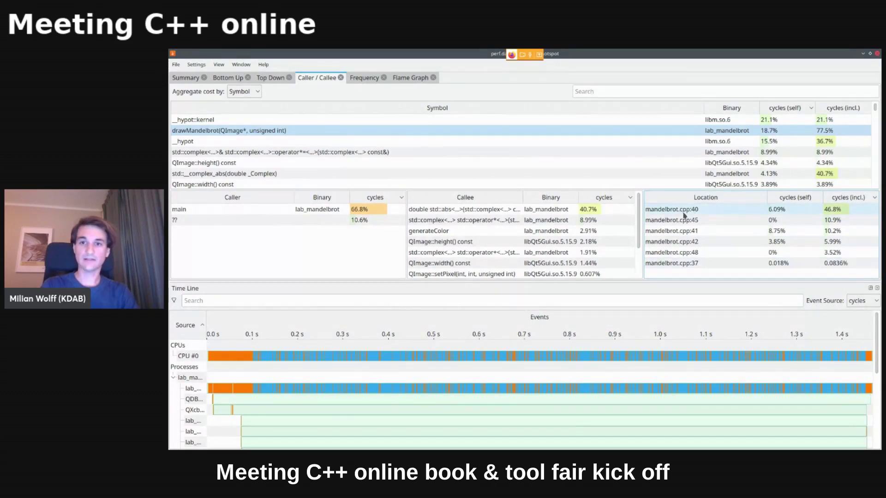
mouse_move(685, 215)
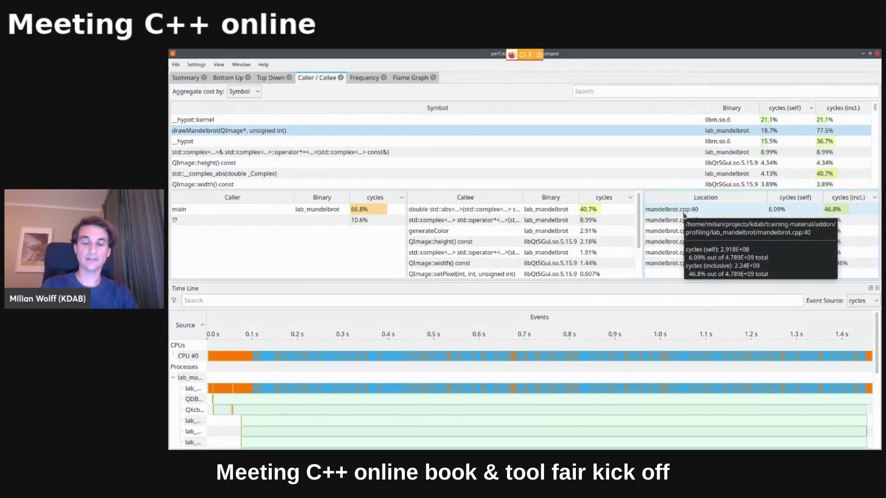
double_click(684, 212)
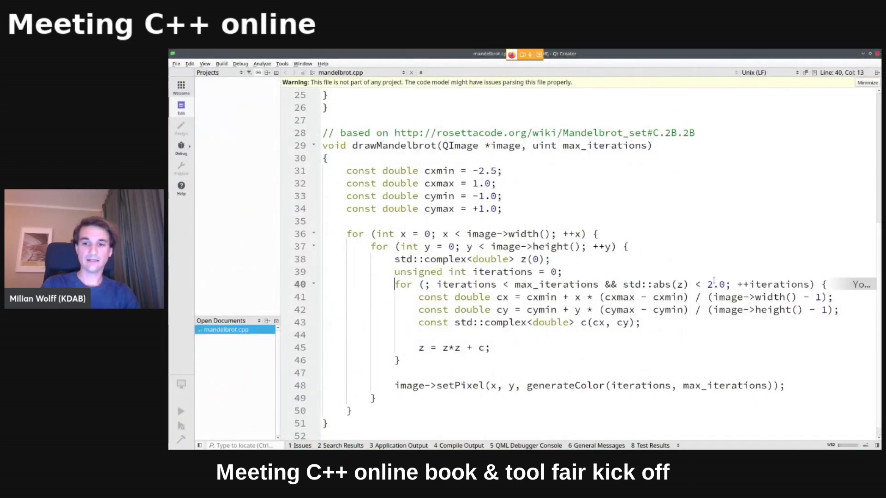
key(shift+End)
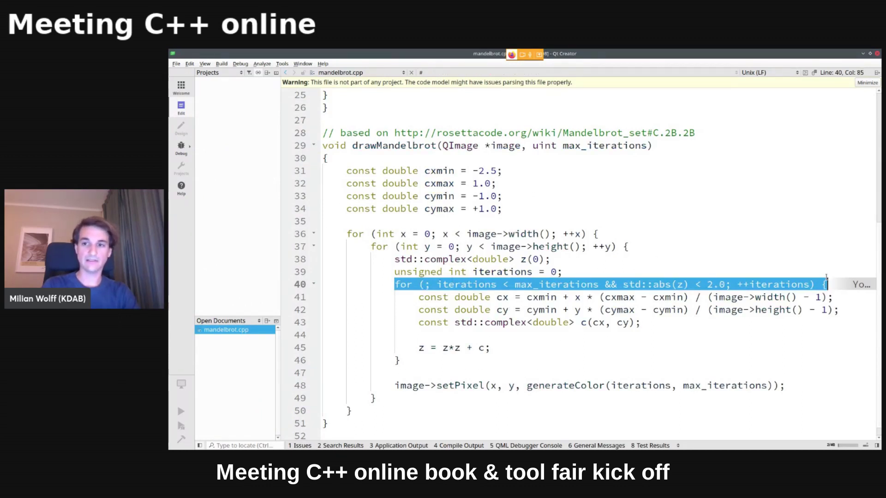
click(827, 282)
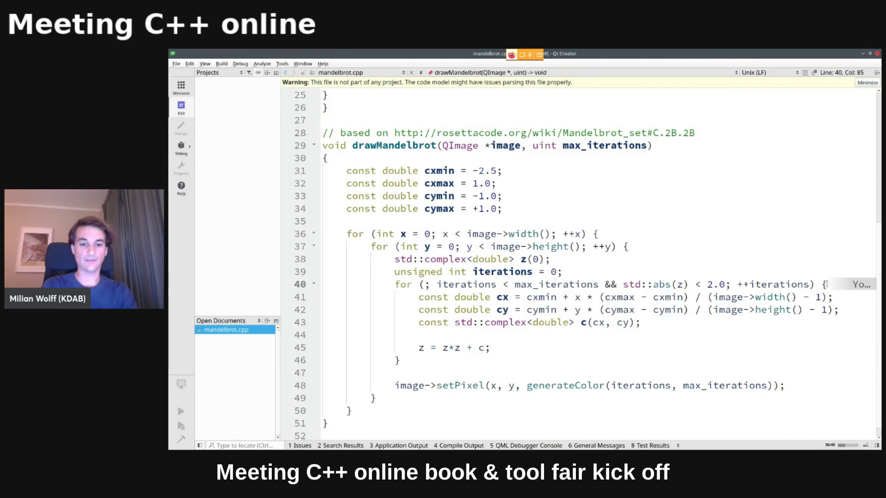
key(alt+Tab)
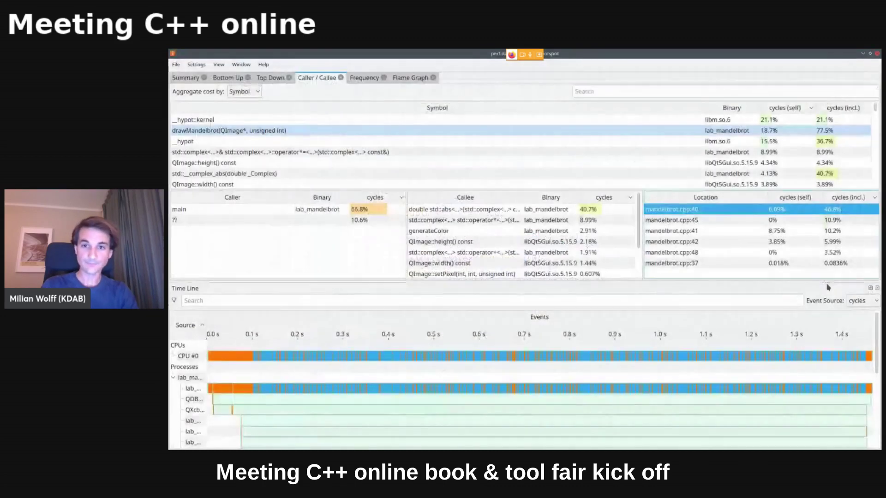
Open the Disassembly view for drawMandelbrot from the symbol list.
click(226, 134)
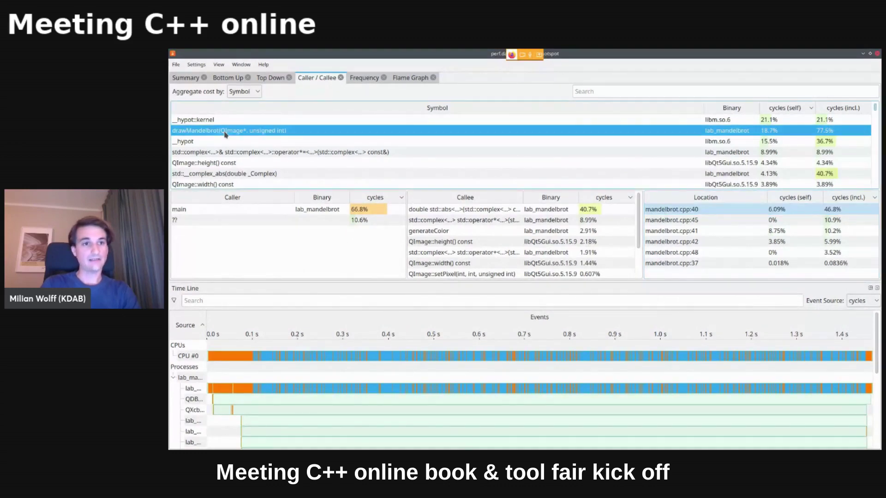
right_click(226, 134)
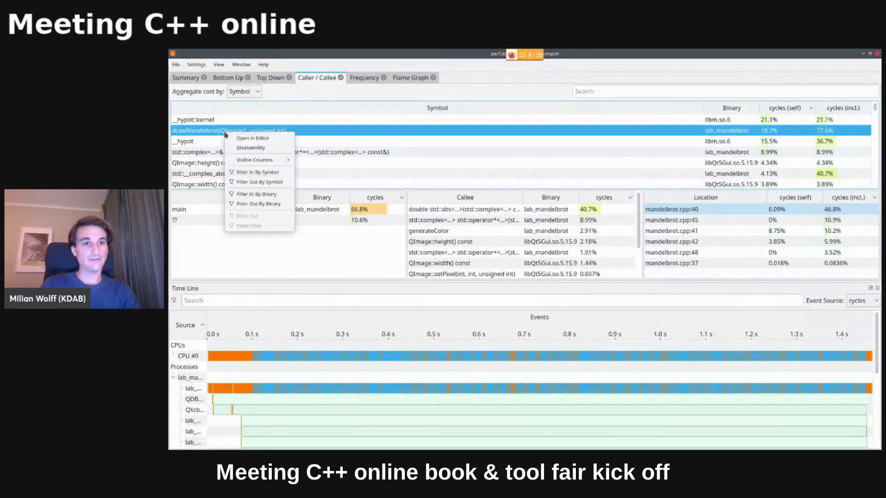
click(249, 148)
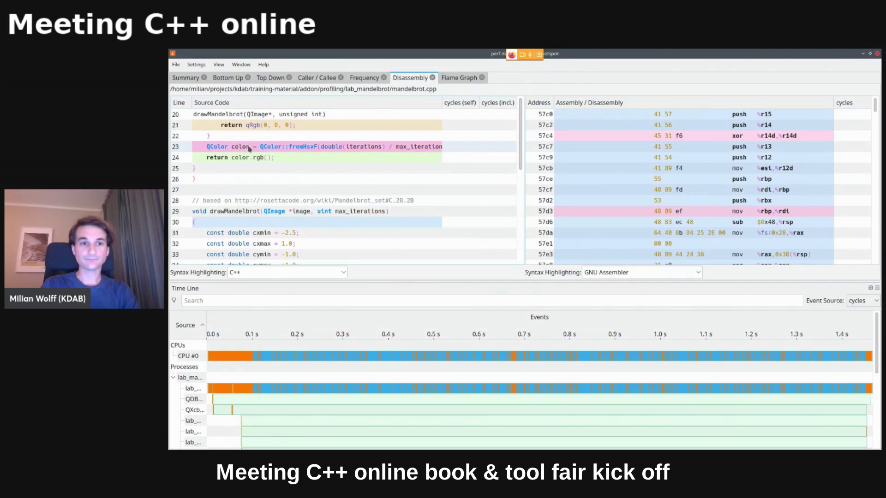
Browse the source and assembly panes and select line 40's hot loop at 46.8% inclusive.
scroll(427, 199, down, 4)
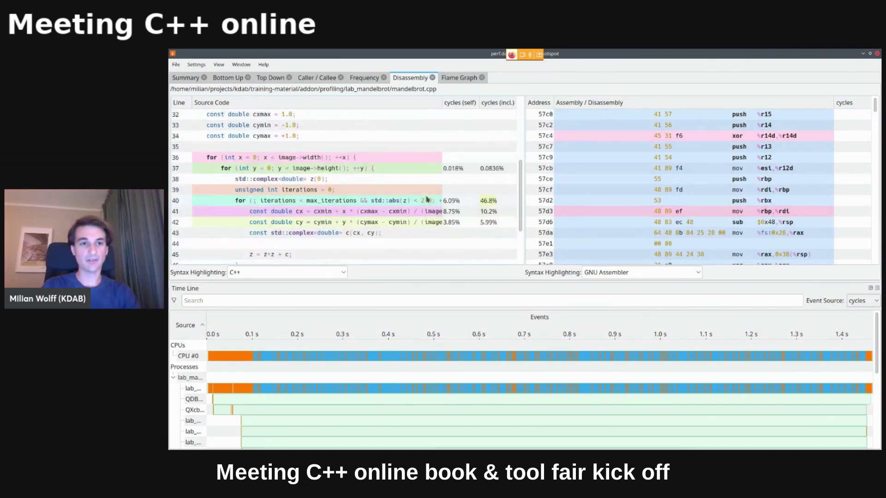
scroll(427, 200, down, 2)
scroll(427, 199, up, 4)
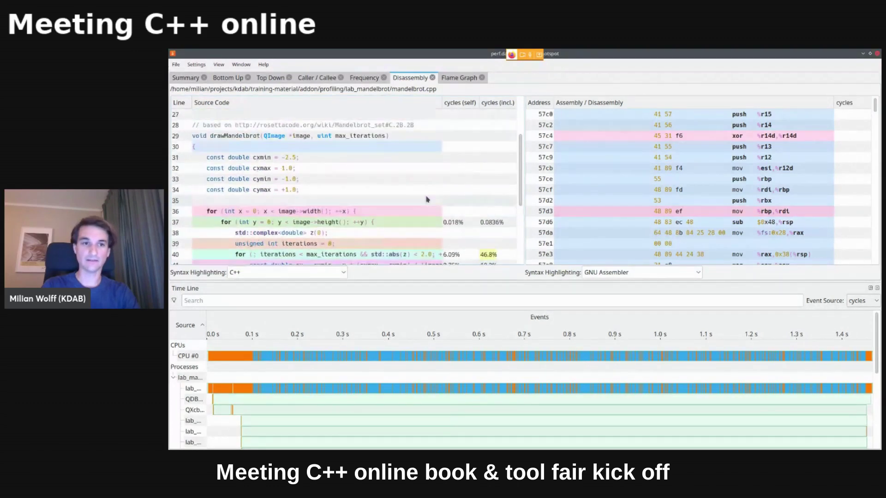
scroll(426, 200, down, 4)
scroll(427, 199, up, 2)
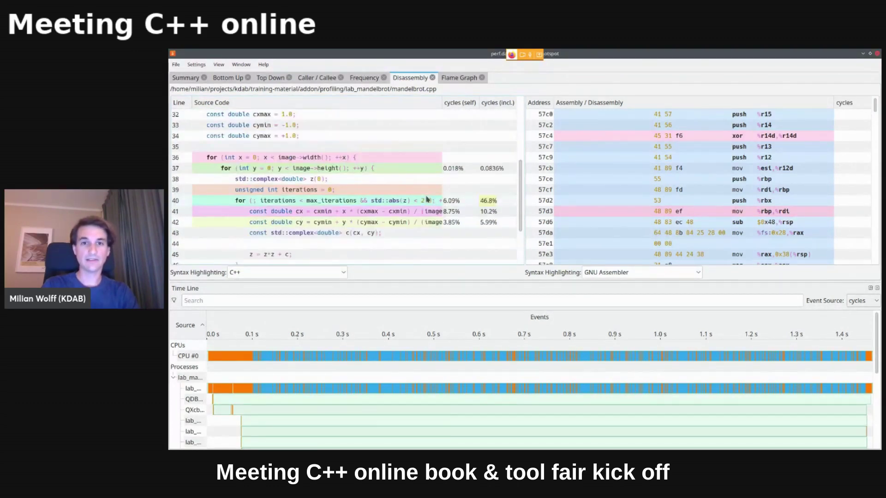
scroll(677, 181, down, 10)
scroll(677, 180, down, 5)
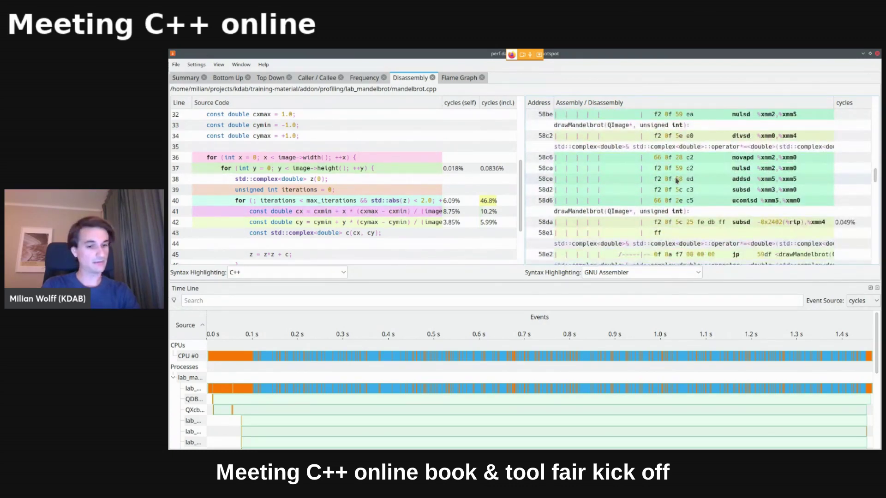
scroll(677, 180, down, 5)
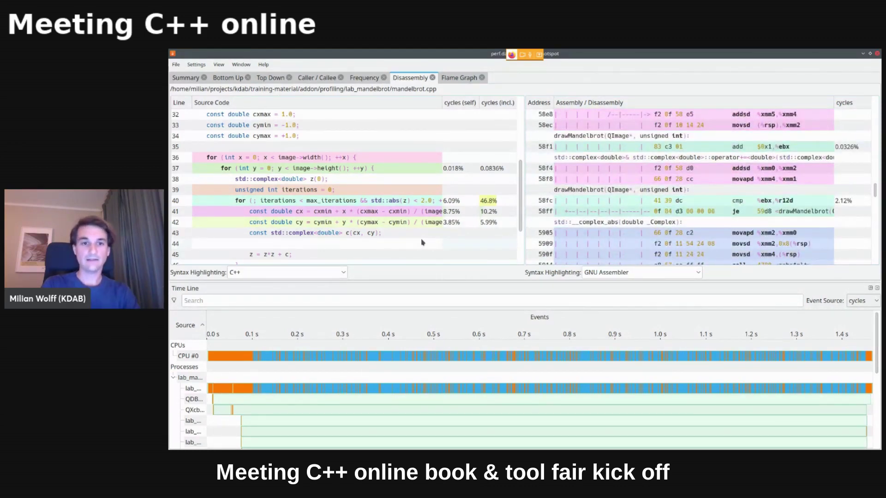
click(351, 203)
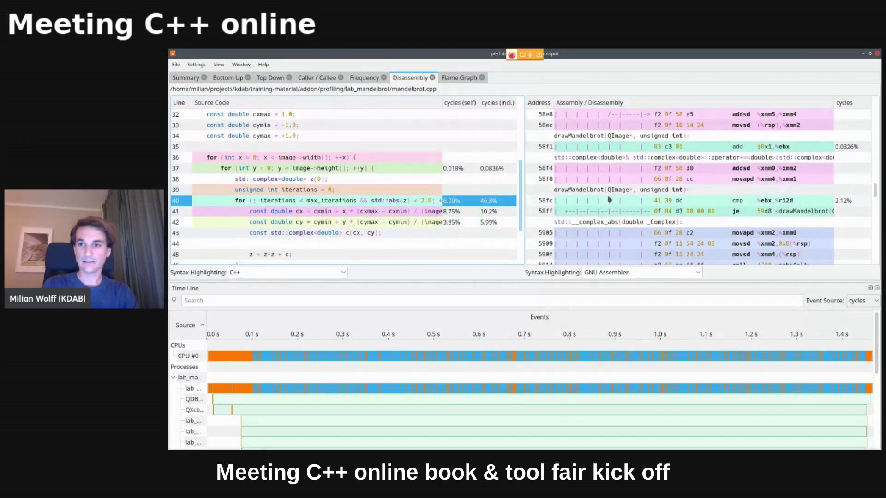
scroll(746, 184, down, 5)
scroll(746, 185, up, 2)
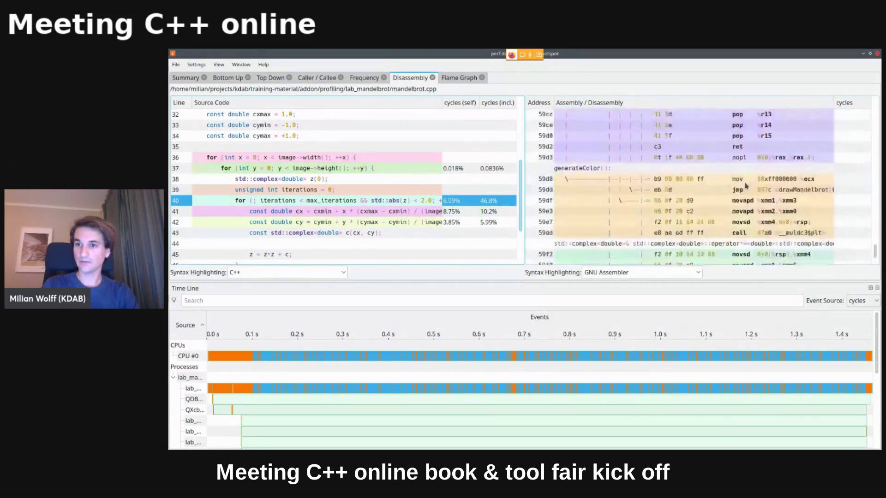
scroll(746, 185, up, 4)
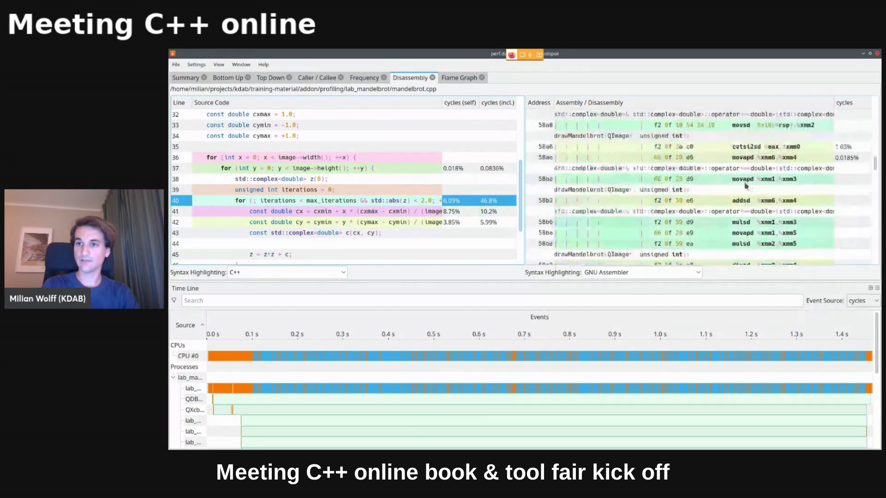
scroll(746, 184, up, 8)
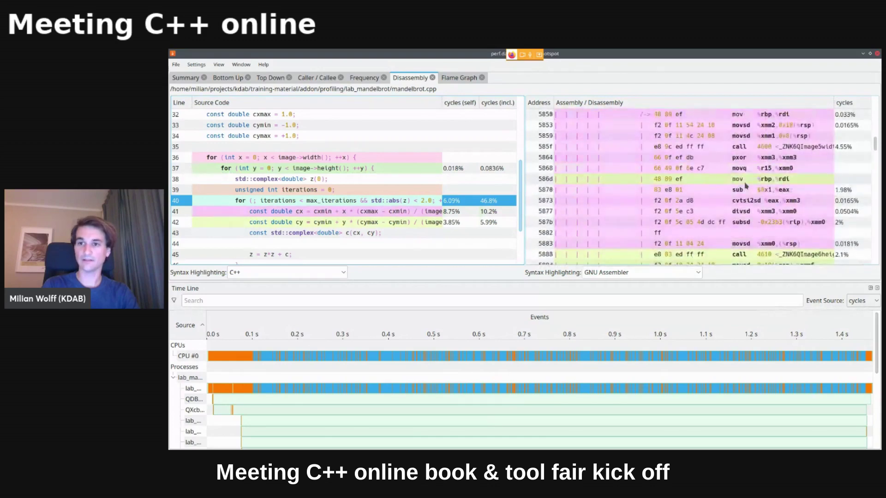
scroll(746, 184, up, 6)
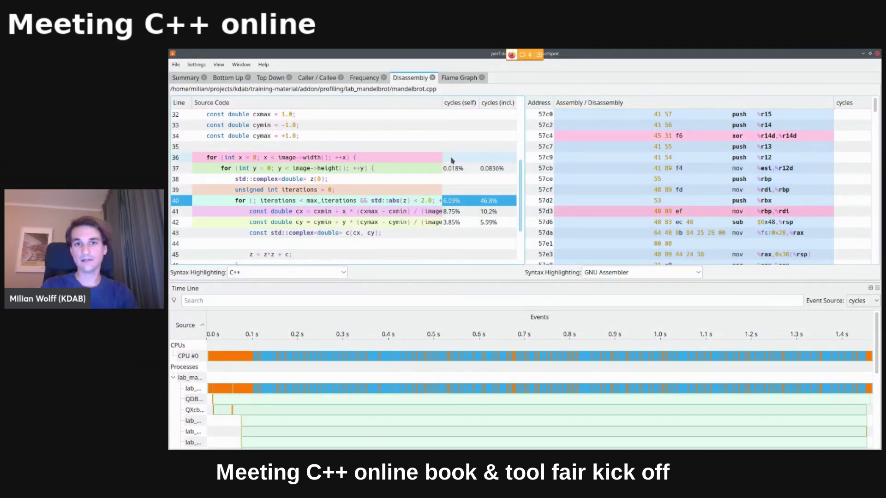
scroll(451, 157, down, 2)
scroll(451, 156, up, 1)
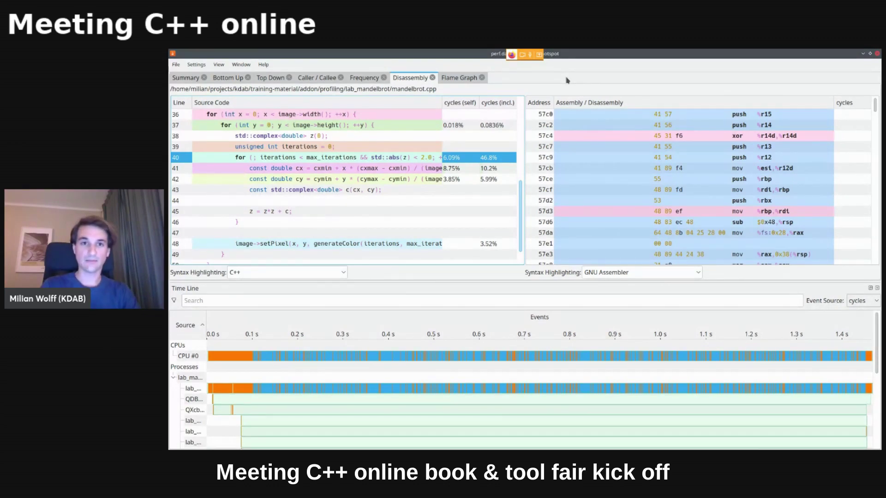
In Launch Application, change the Application path to the lab_mandelbrot_concurrent executable.
key(ctrl+r)
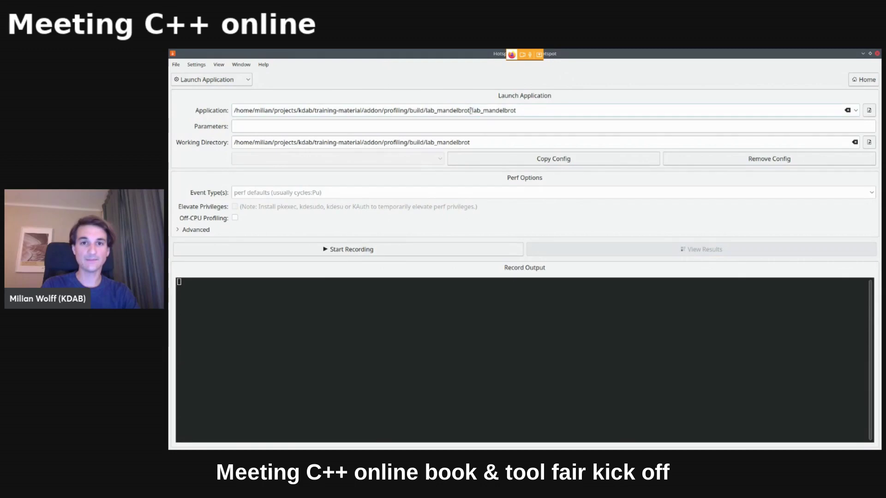
drag(471, 110, 517, 110)
text(_)
key(Down)
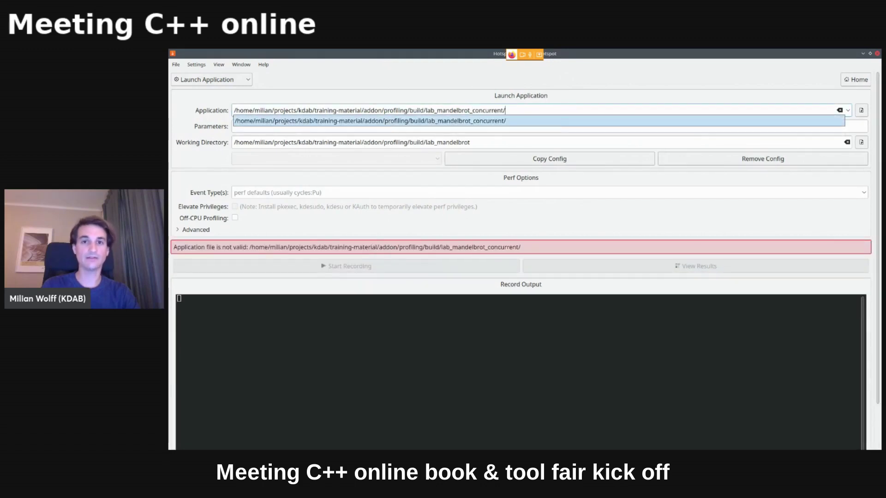
key(Down)
key(Return)
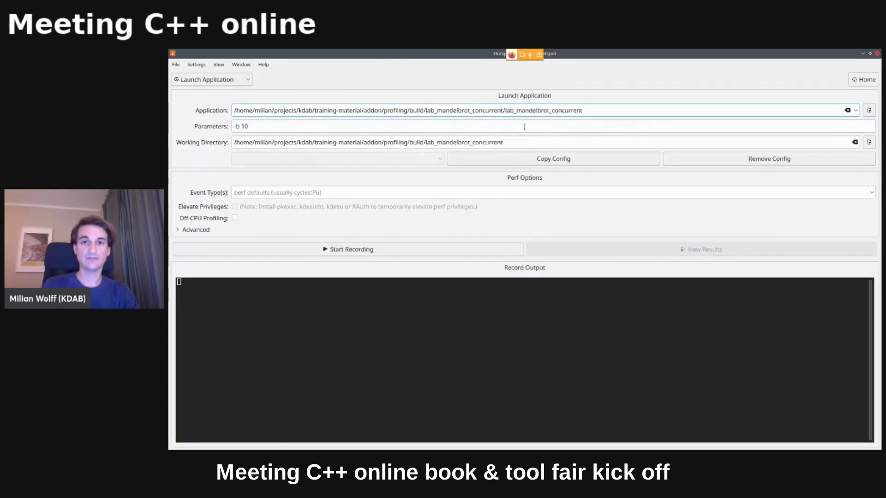
Clear the -b 10 parameters, enable Off-CPU Profiling and start recording.
click(524, 127)
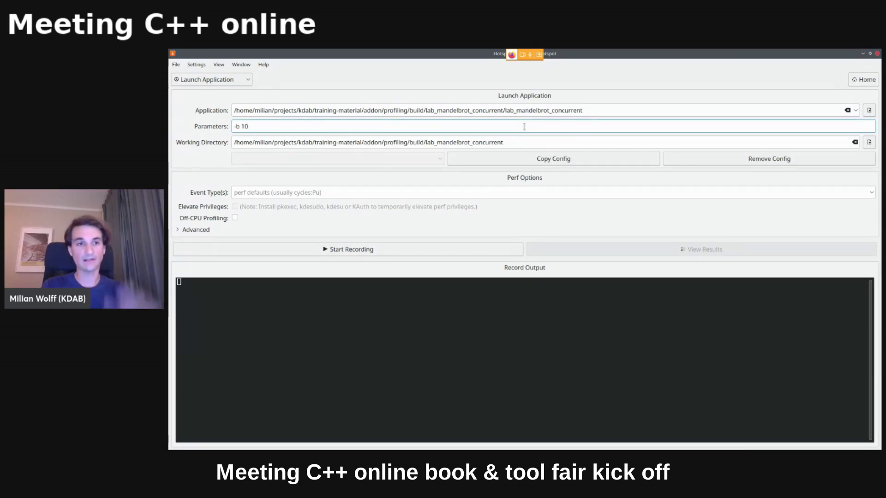
click(389, 295)
click(235, 218)
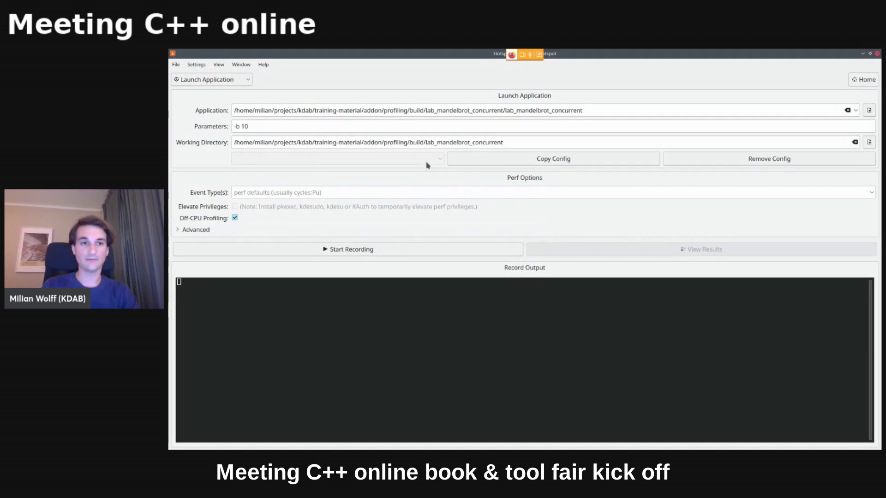
triple_click(293, 124)
key(BackSpace)
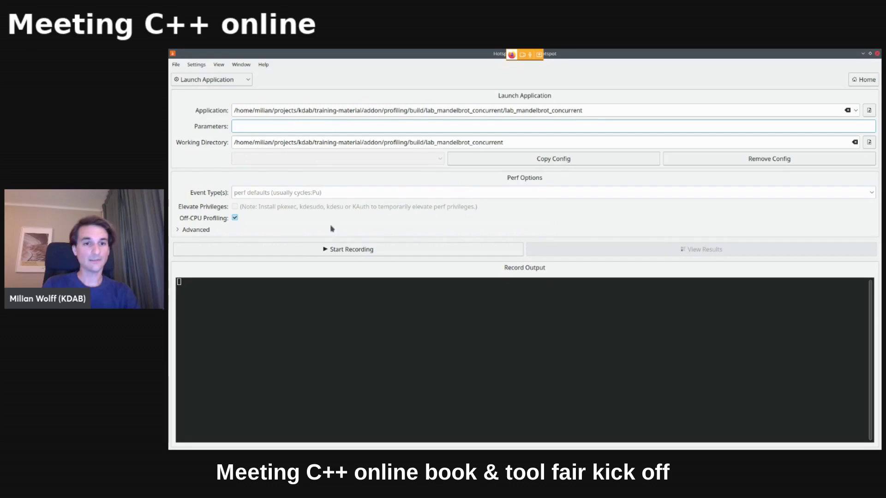
click(326, 249)
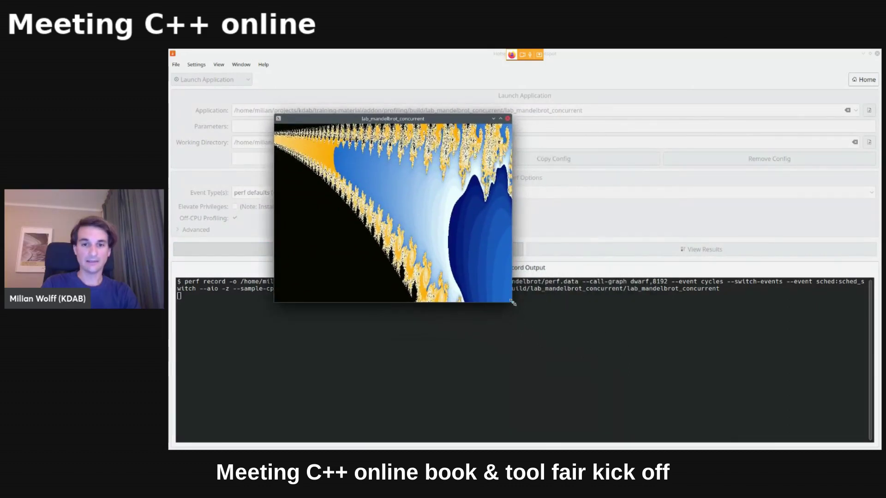
Enlarge, then close the fractal window to end the 15.326s recording, and view the results.
drag(512, 302, 557, 310)
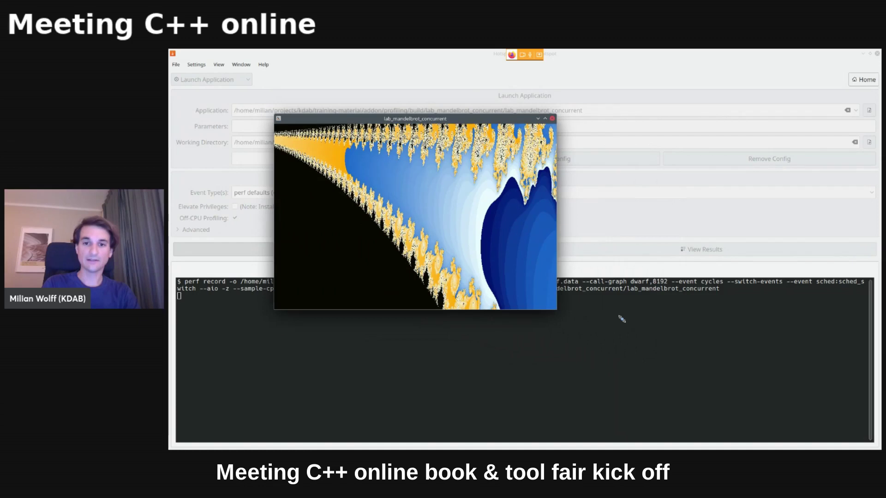
drag(633, 322, 754, 368)
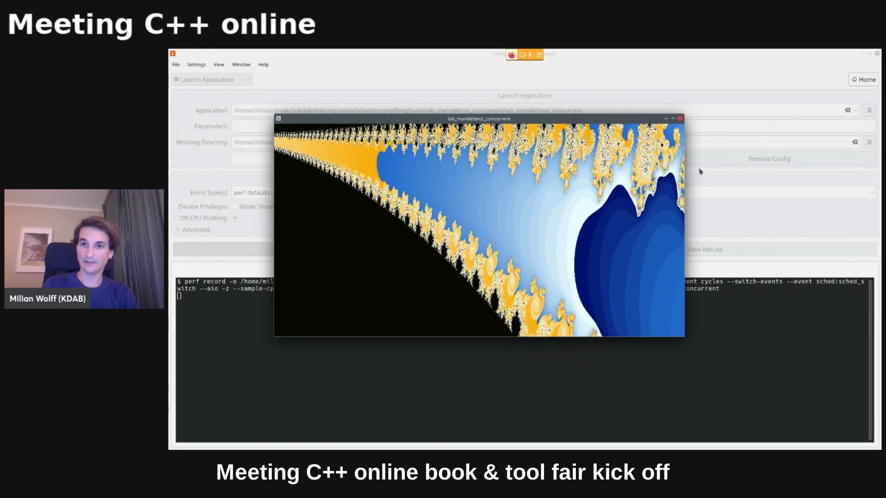
click(680, 119)
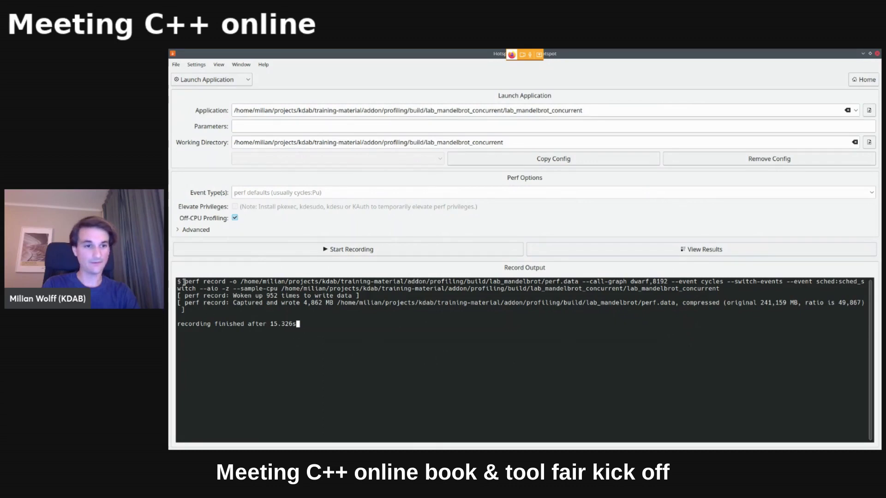
drag(181, 282, 721, 289)
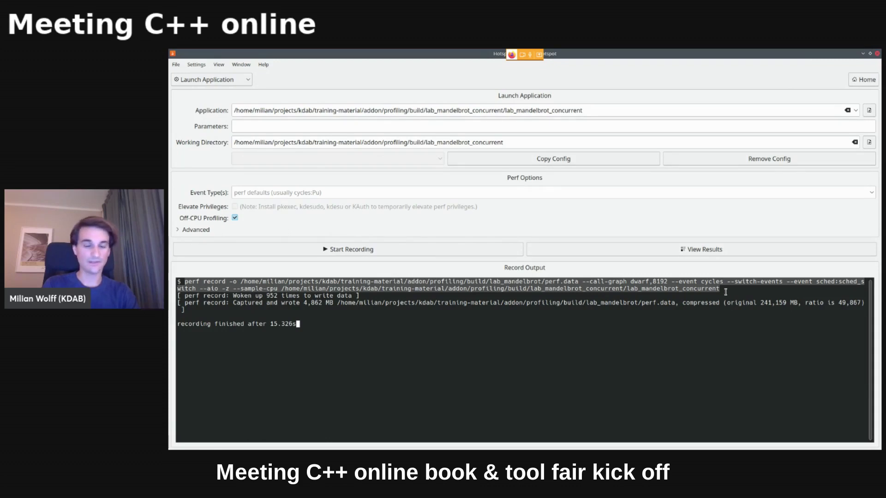
click(724, 288)
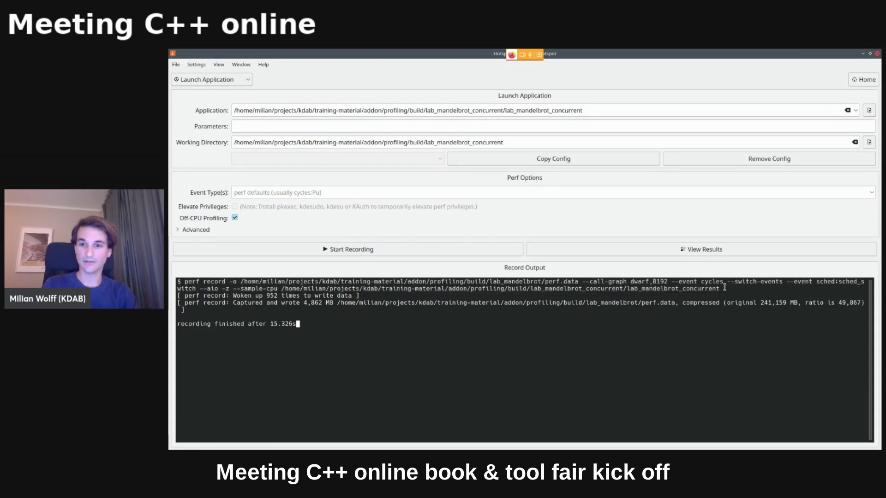
click(677, 250)
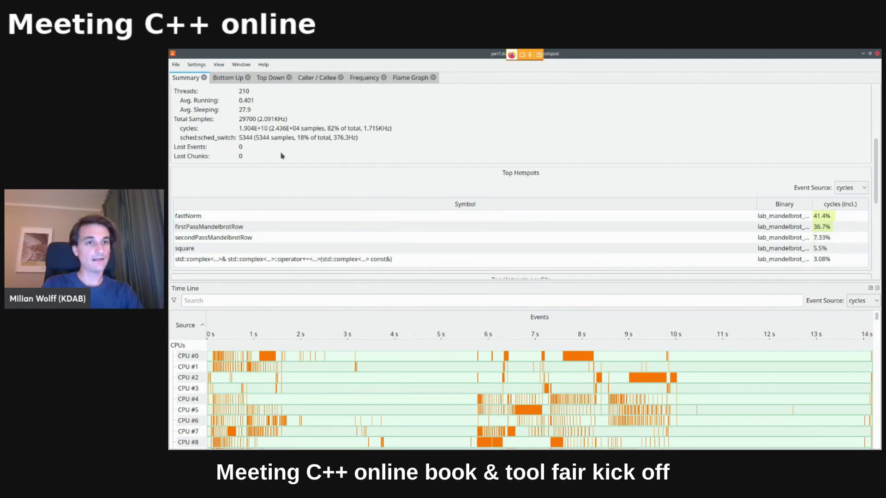
scroll(282, 156, up, 3)
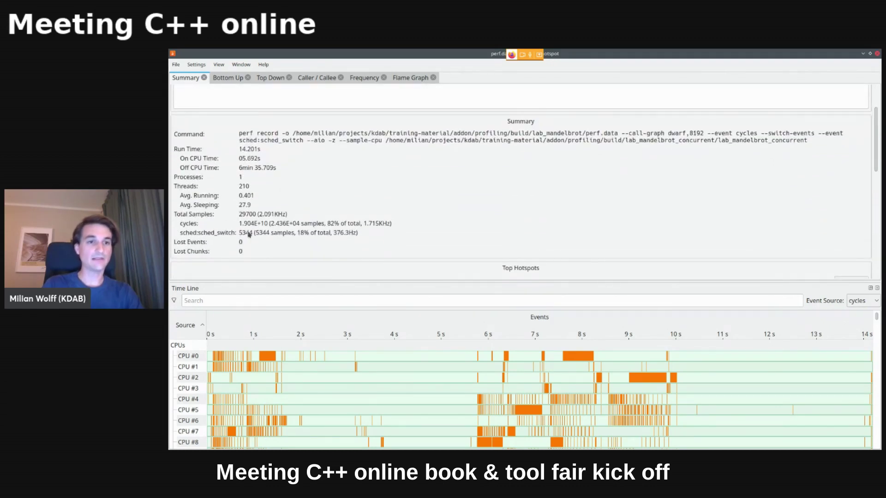
double_click(243, 187)
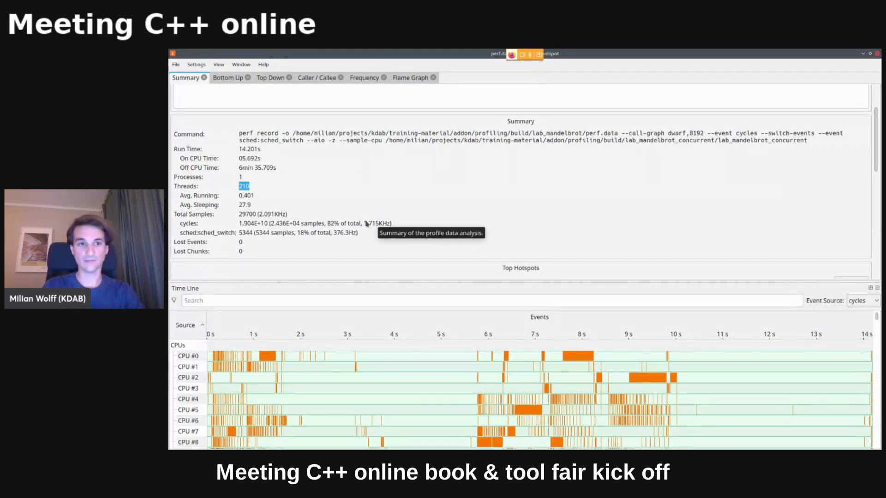
click(330, 201)
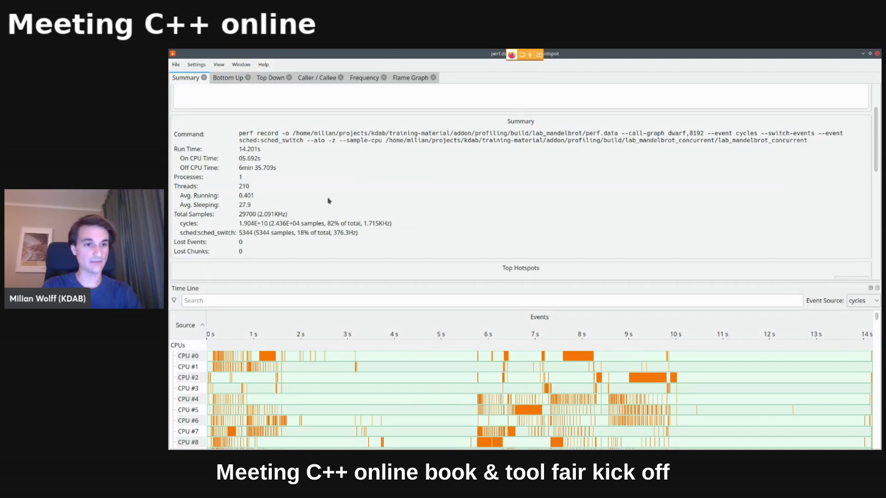
scroll(329, 200, down, 1)
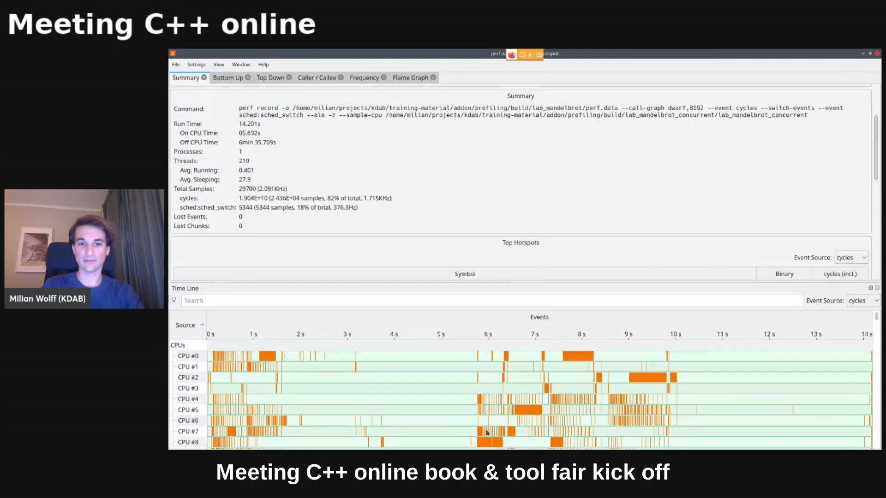
scroll(428, 406, down, 2)
scroll(429, 405, up, 2)
scroll(428, 405, down, 3)
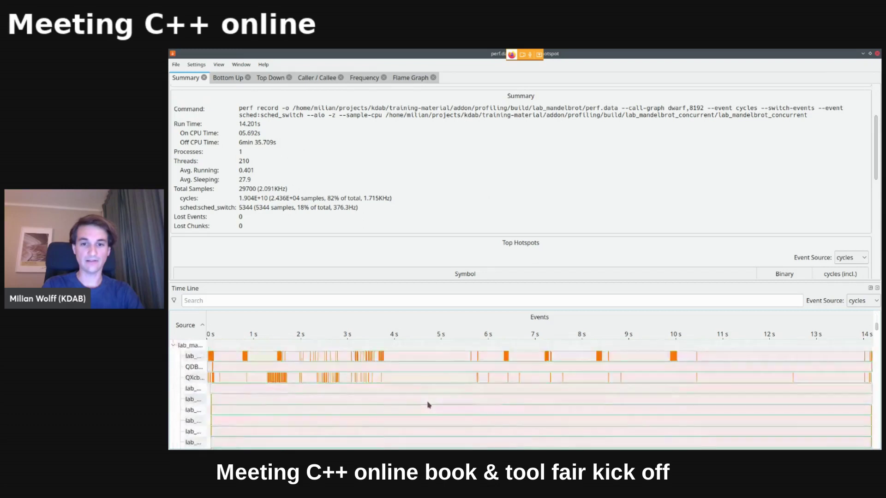
scroll(429, 405, up, 3)
scroll(428, 405, down, 3)
scroll(428, 405, up, 2)
scroll(428, 405, up, 1)
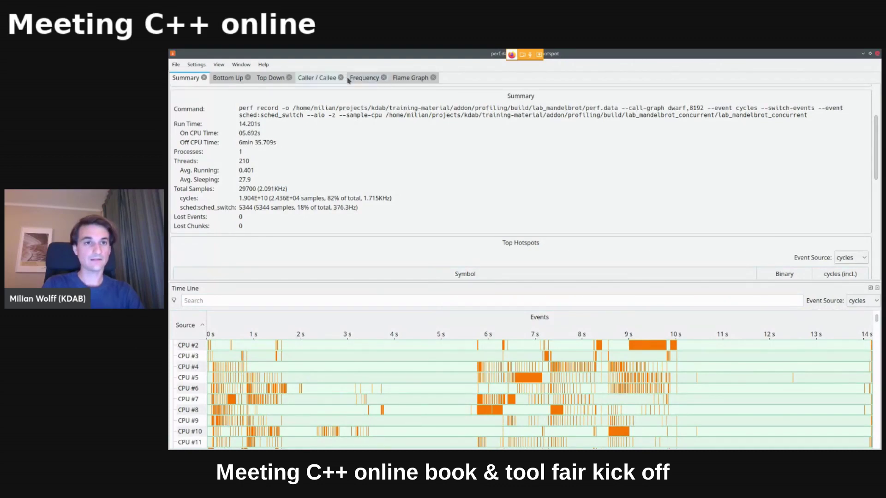
Show the cycles flame graph, browse the Time Line thread rows, then let the flame graph fill most of the window.
click(419, 79)
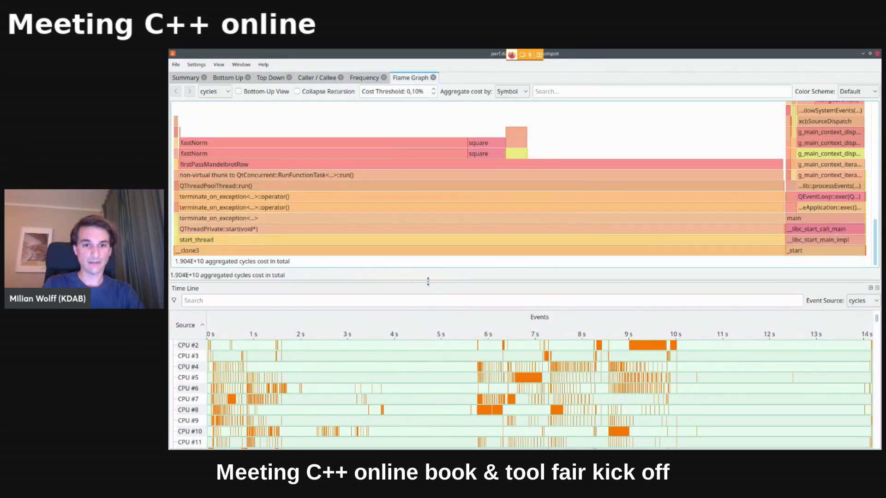
drag(428, 281, 434, 233)
scroll(408, 344, down, 5)
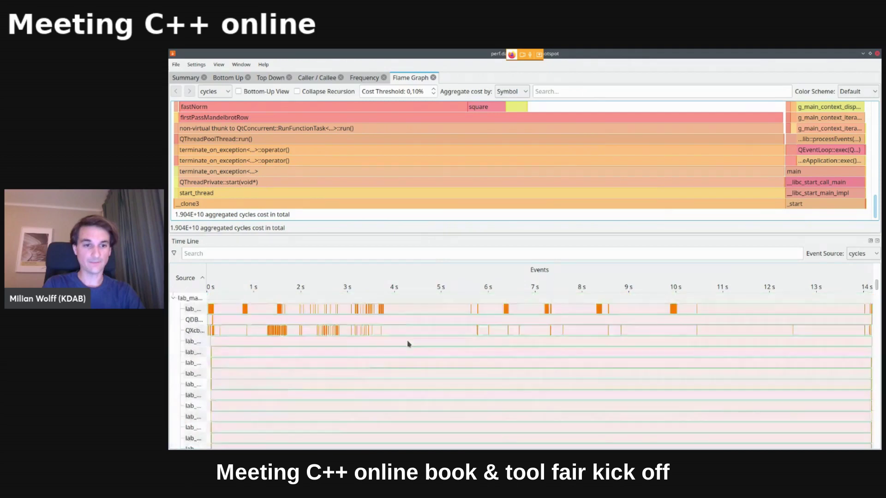
scroll(408, 344, up, 8)
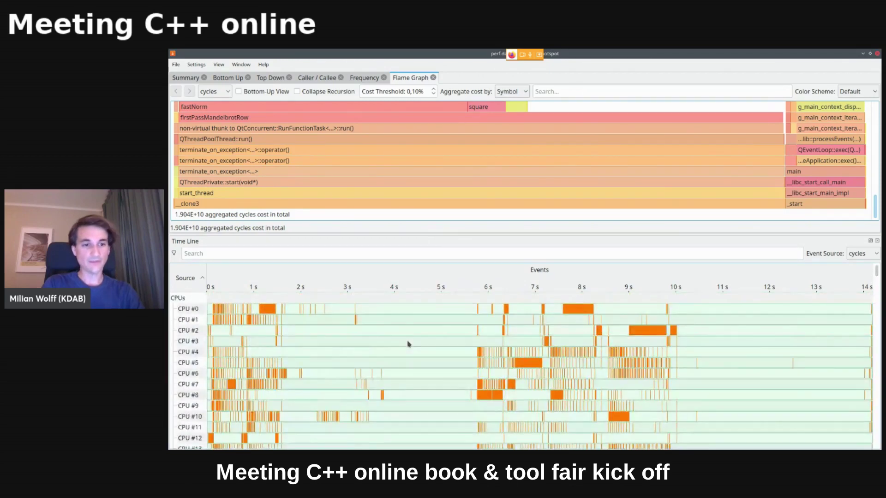
scroll(408, 344, down, 2)
scroll(408, 344, up, 2)
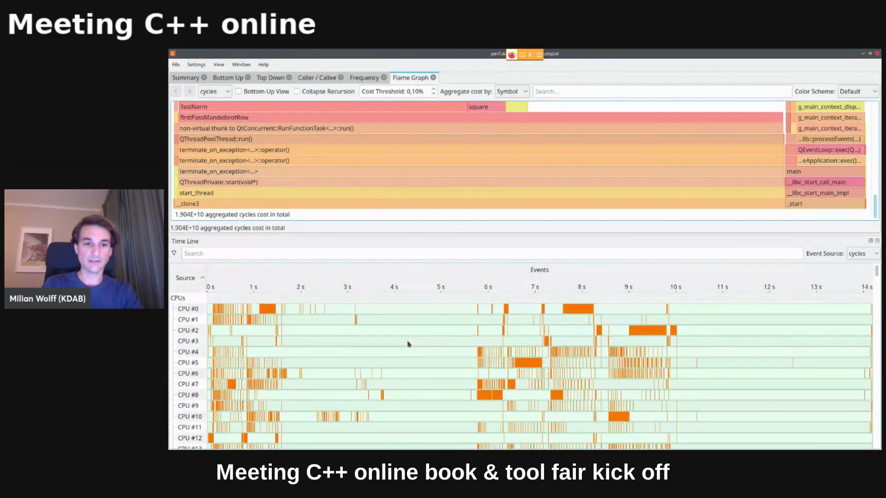
scroll(408, 344, down, 6)
scroll(407, 344, up, 5)
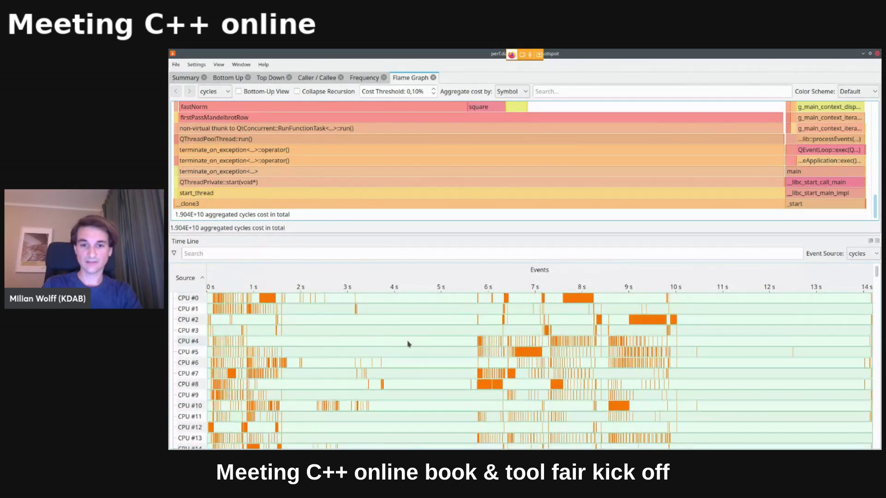
scroll(408, 344, down, 8)
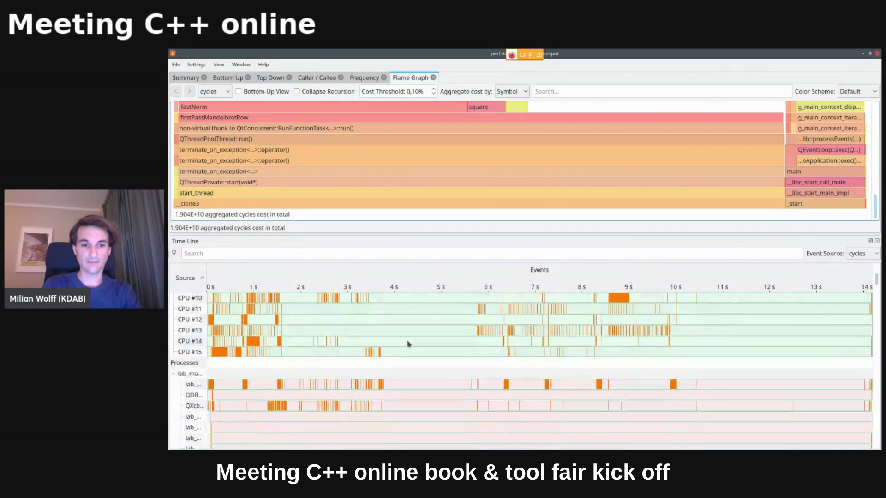
scroll(407, 344, up, 2)
scroll(408, 344, down, 2)
scroll(408, 344, down, 5)
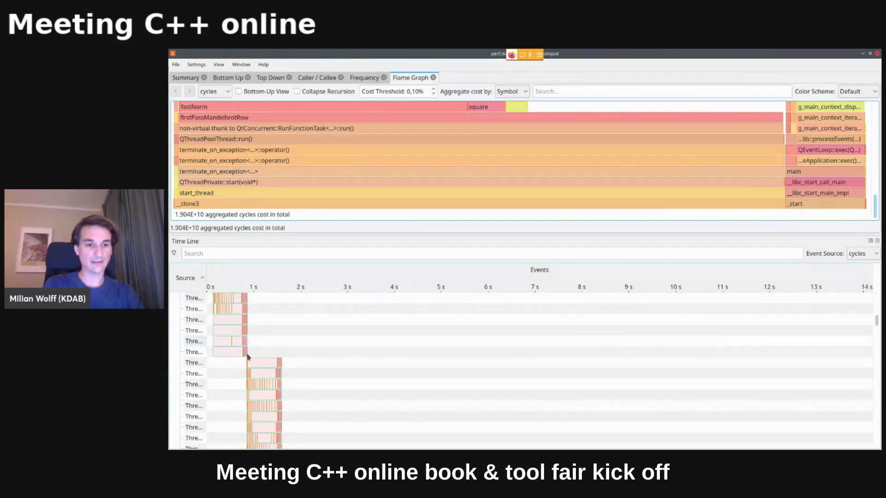
scroll(338, 335, down, 5)
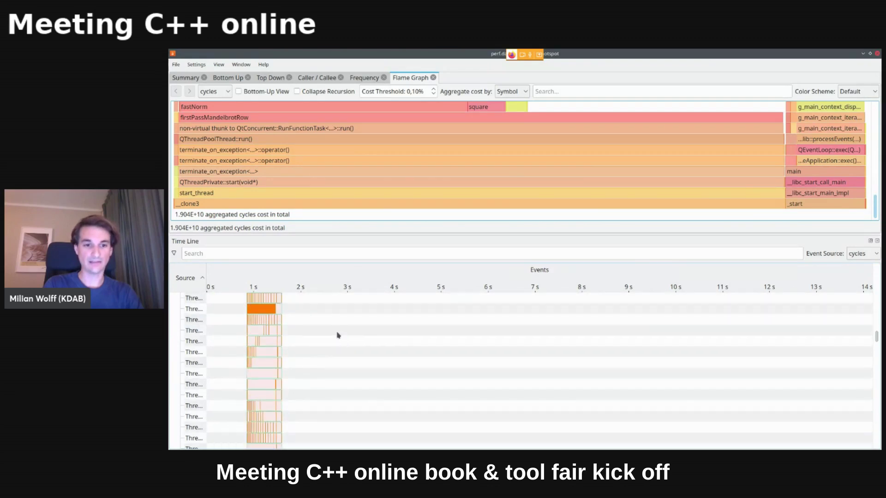
scroll(337, 334, down, 10)
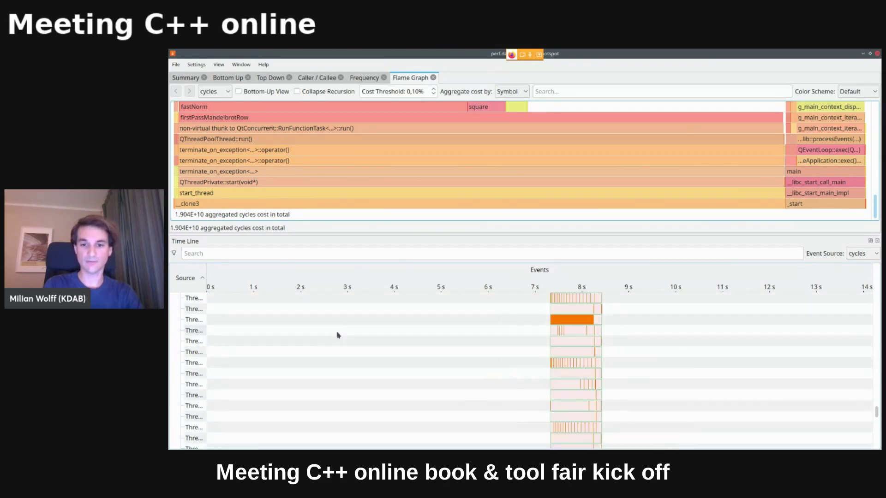
scroll(337, 335, up, 20)
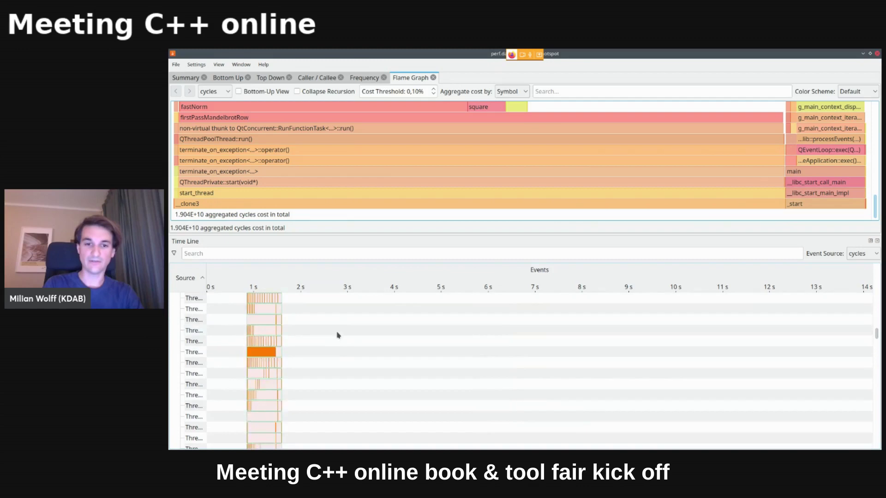
scroll(337, 335, up, 5)
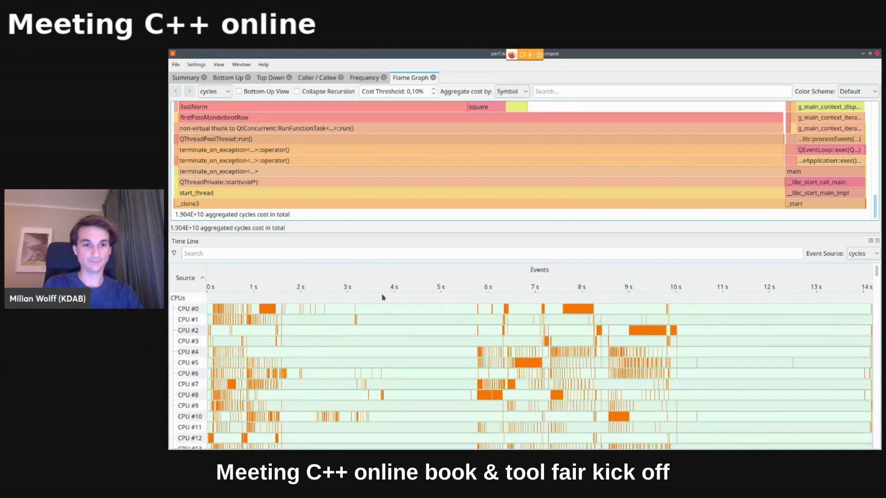
drag(387, 233, 387, 358)
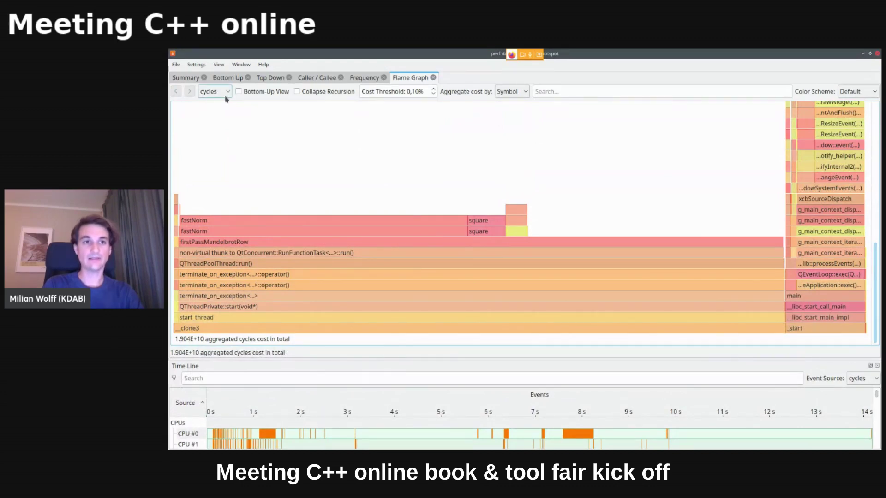
Check the Summary's 27.9 average sleeping threads, then return to the flame graph's cost-type selector.
click(193, 79)
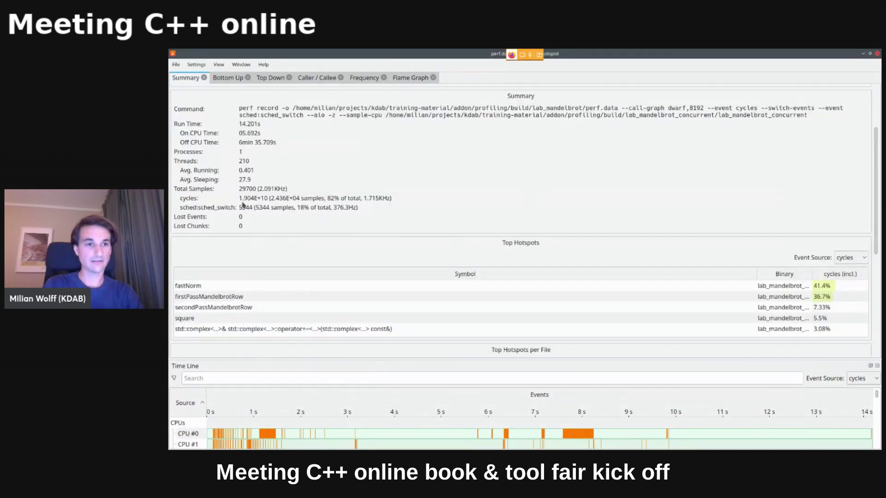
click(245, 181)
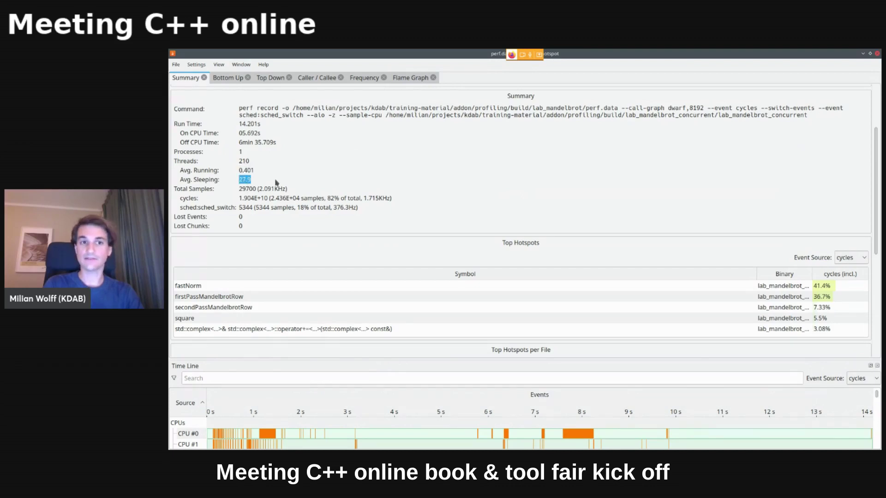
click(407, 79)
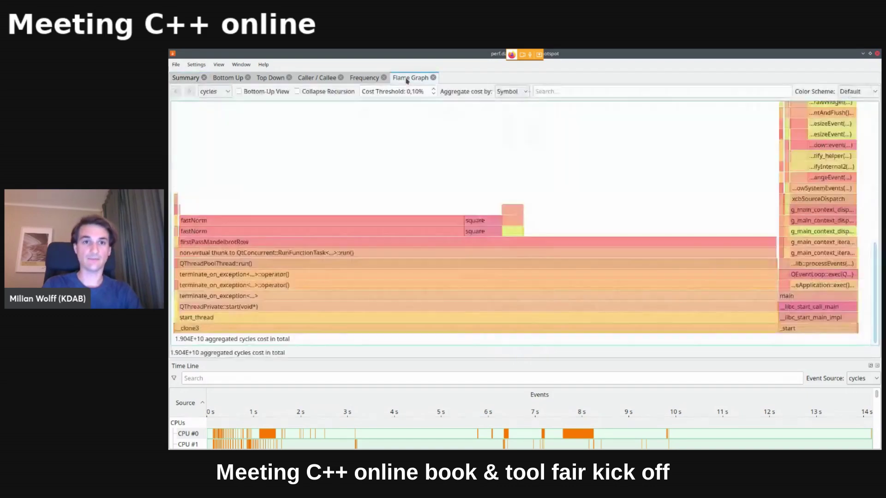
click(214, 94)
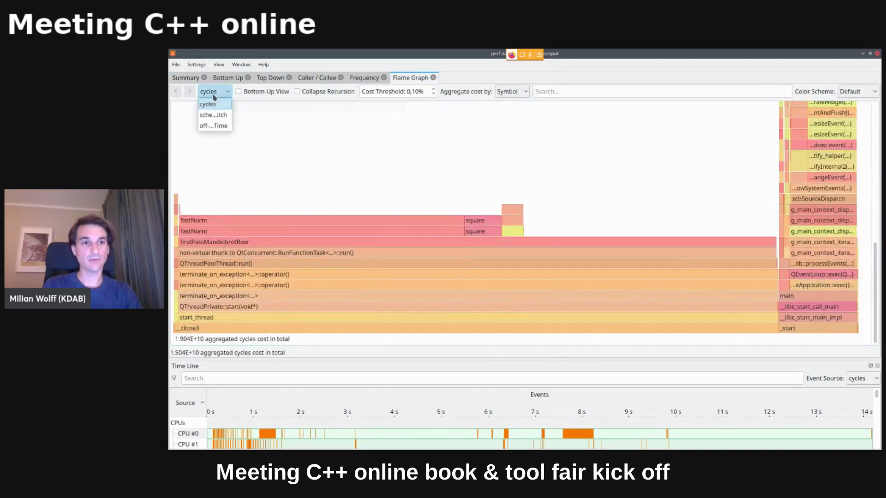
Switch the flame graph to off-CPU Time, keep the default colours, and enlarge the timeline to CPU #0–#12.
click(215, 126)
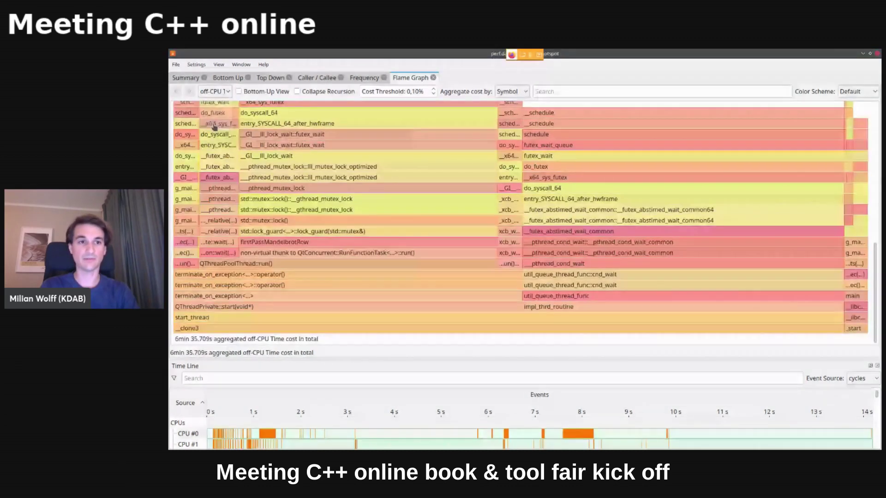
scroll(618, 164, up, 4)
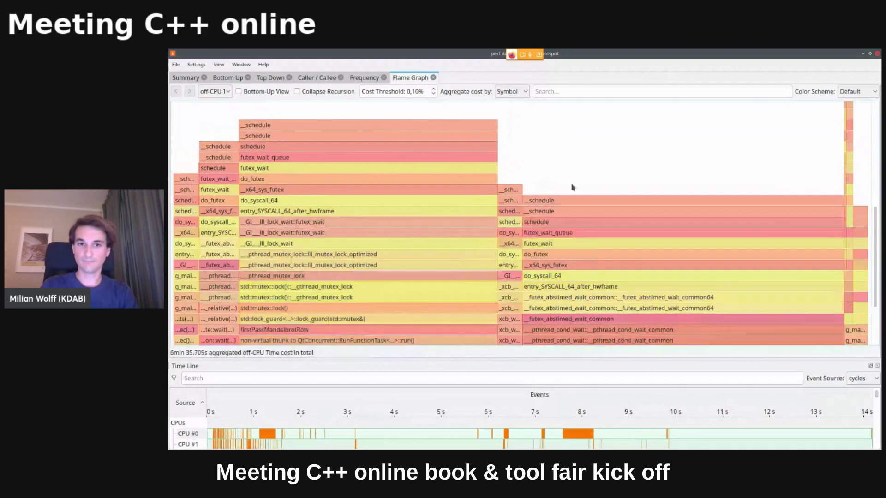
scroll(612, 163, down, 4)
click(859, 91)
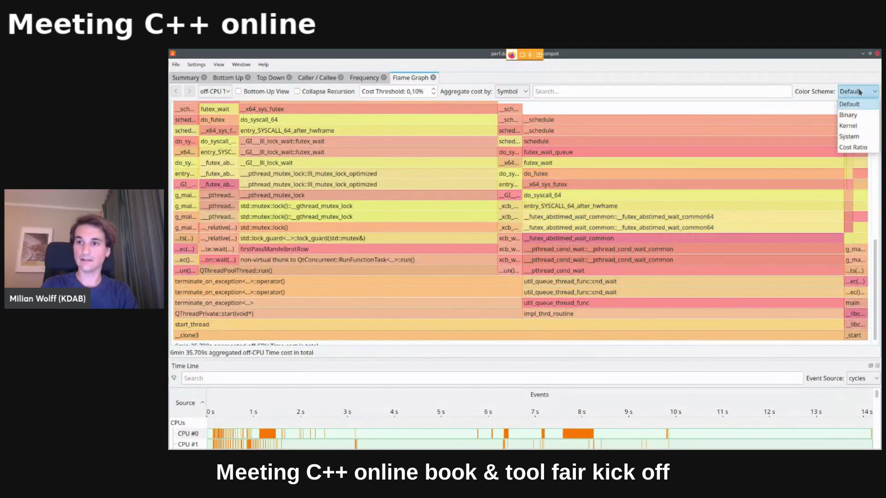
click(852, 104)
scroll(599, 106, down, 1)
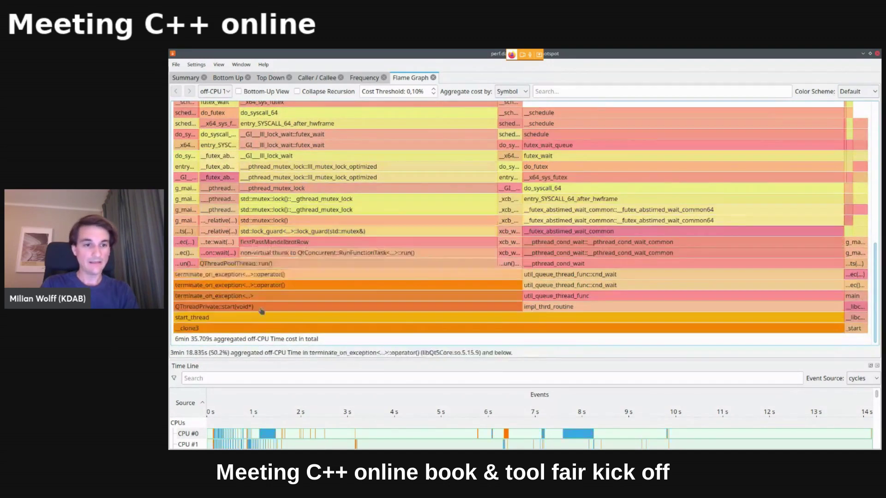
drag(323, 358, 326, 237)
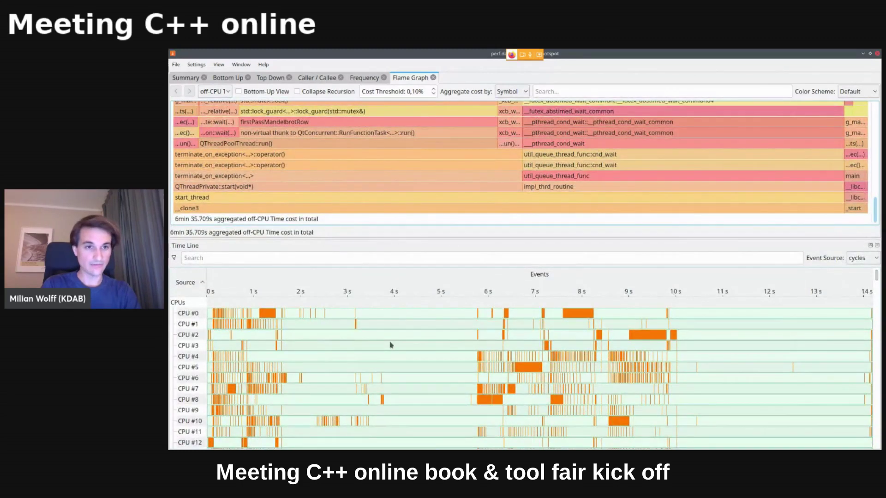
scroll(390, 345, down, 10)
Highlight the worker, QXcb and QDB thread rows in turn to inspect their off-CPU stacks.
click(234, 366)
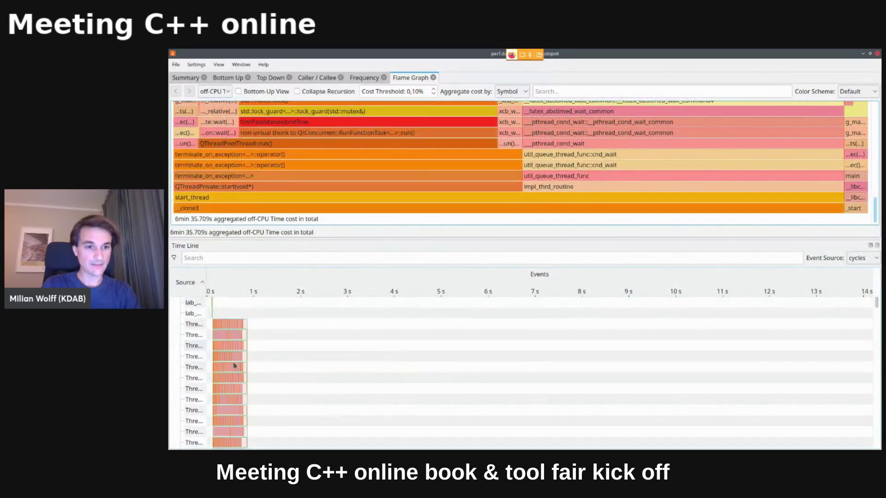
mouse_move(237, 362)
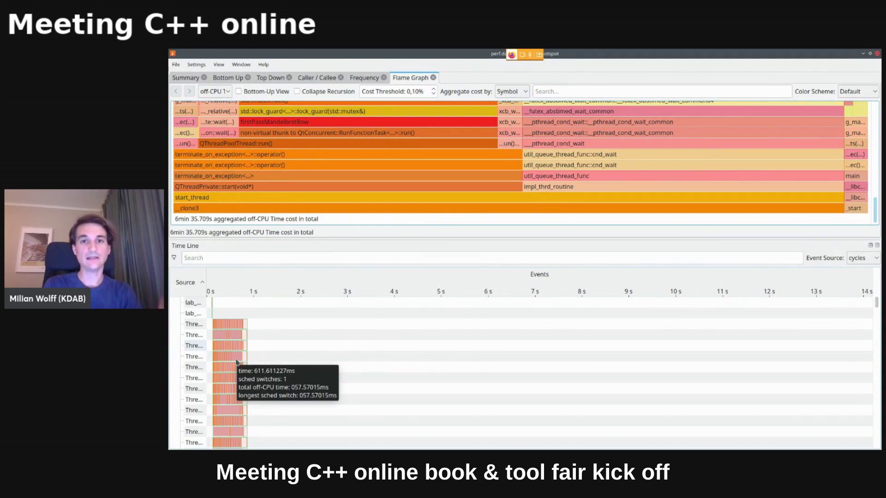
click(254, 316)
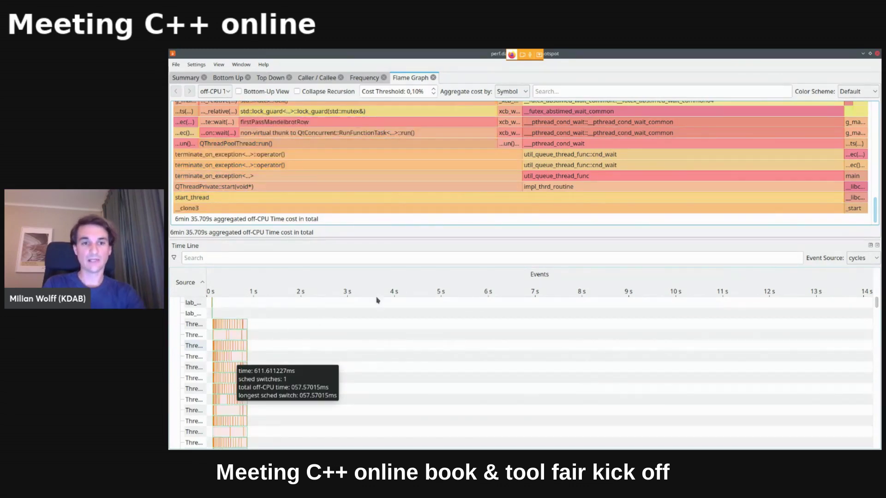
scroll(359, 351, up, 3)
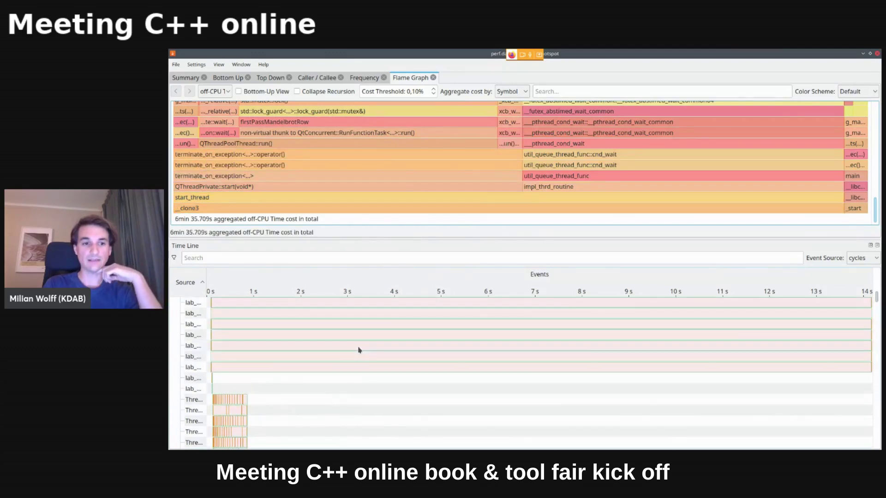
scroll(360, 350, up, 3)
click(357, 352)
scroll(342, 356, up, 1)
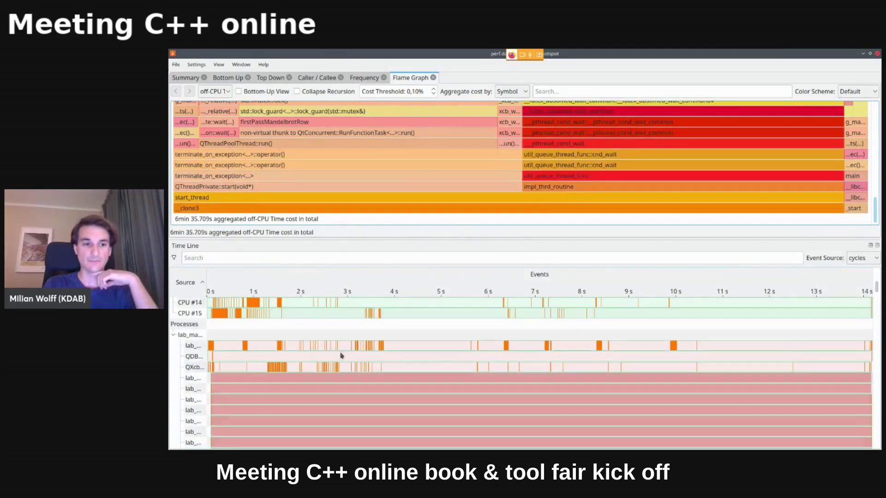
click(241, 364)
click(179, 362)
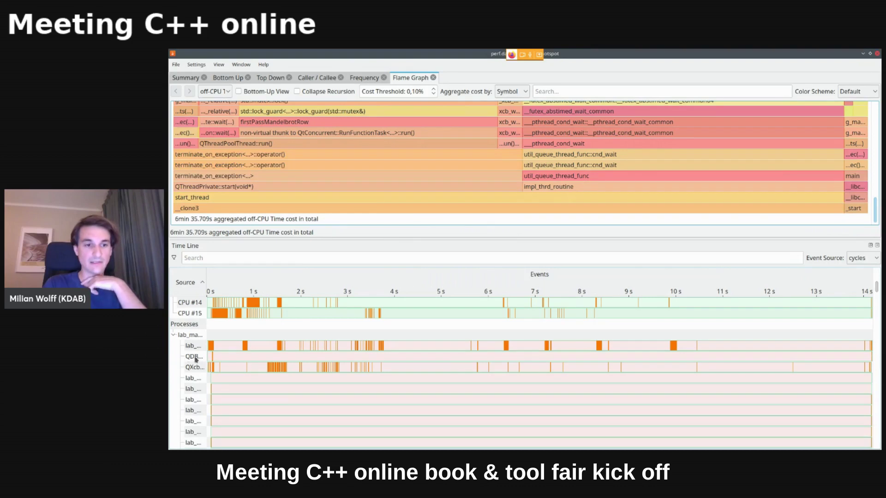
click(217, 357)
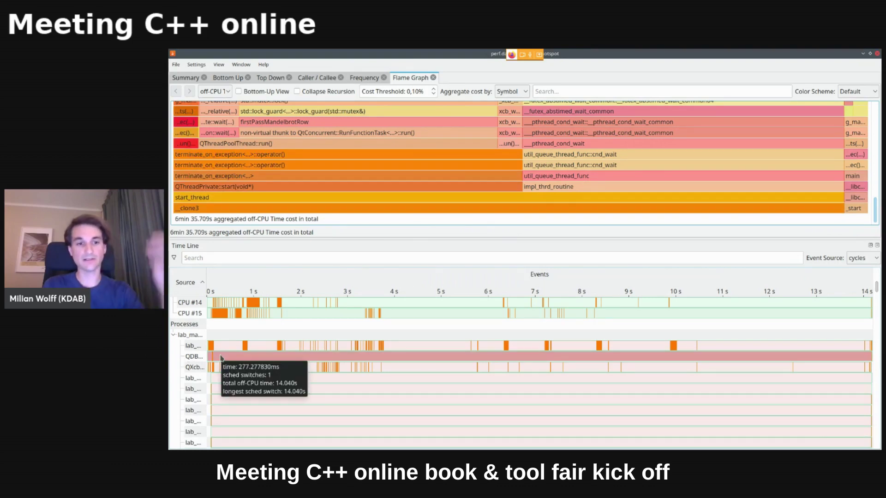
click(185, 362)
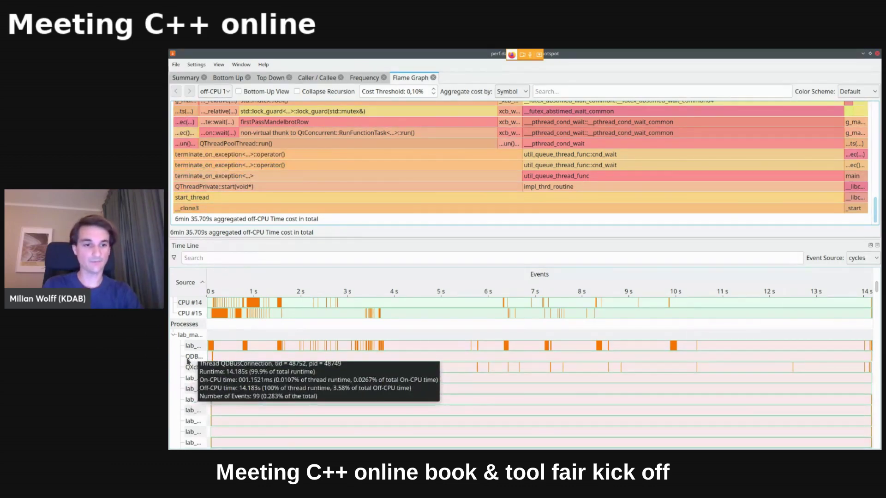
Exclude the QDBusConnection (#48752) and QXcb (#48753) threads, dropping off-CPU total to 6min 07.366s.
right_click(188, 361)
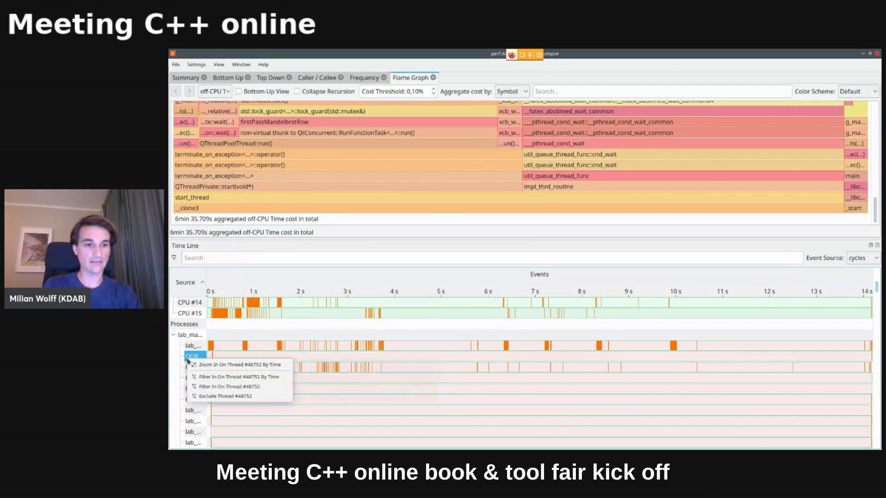
click(250, 397)
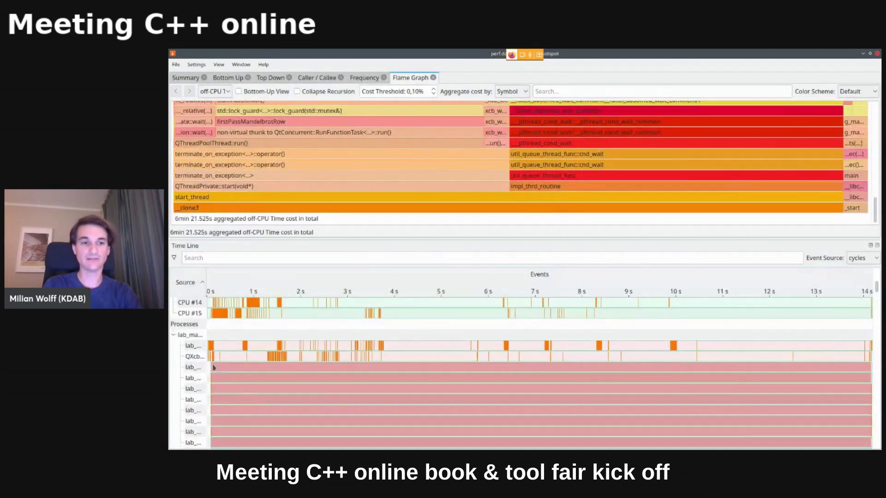
click(196, 356)
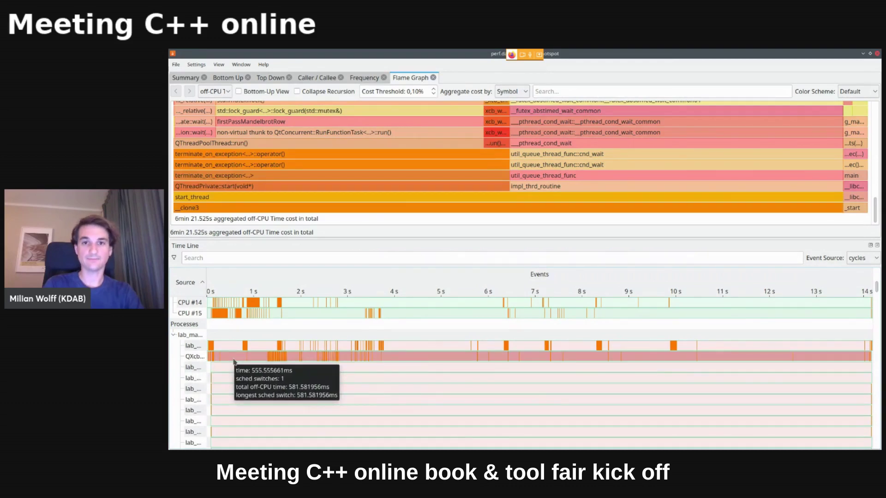
scroll(517, 175, up, 1)
click(520, 178)
click(498, 142)
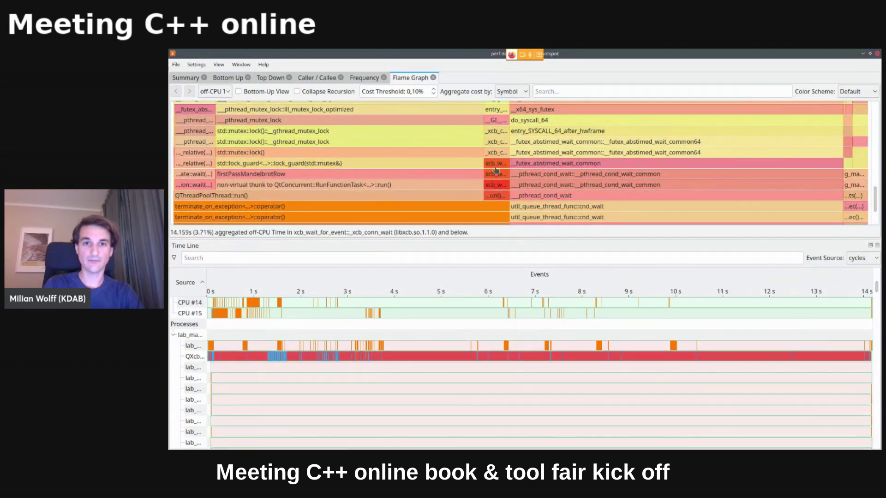
click(232, 356)
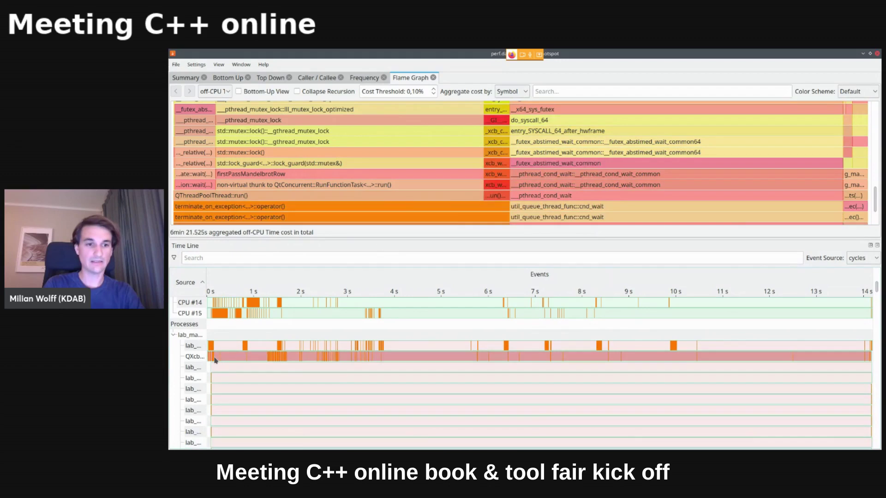
right_click(192, 357)
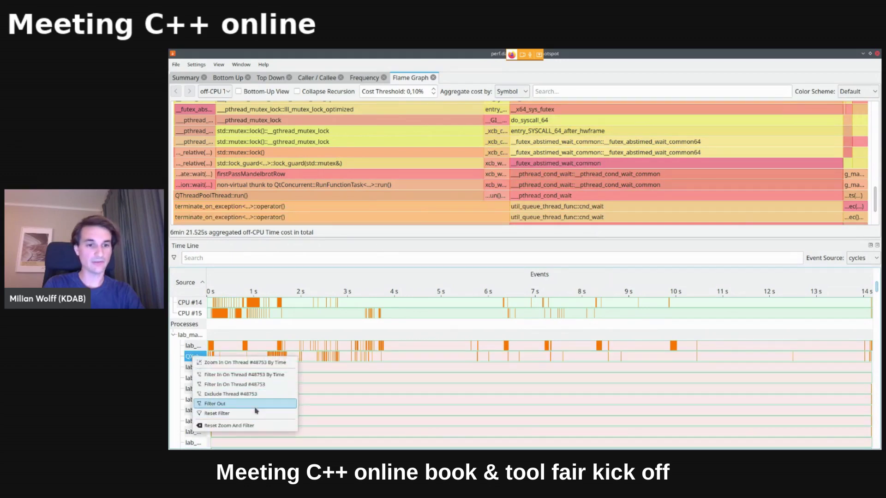
click(254, 394)
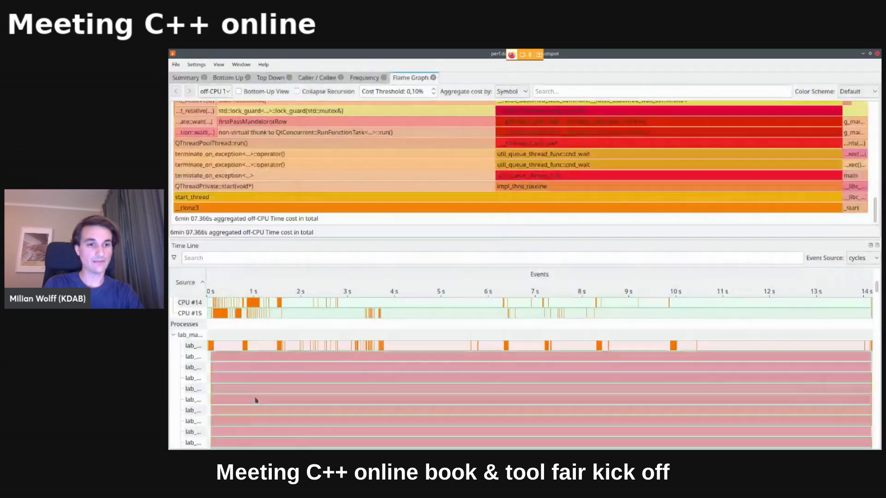
Inspect the QThreadPoolThread::run frames and show only the first lab_ thread's stacks.
click(475, 143)
scroll(469, 147, up, 4)
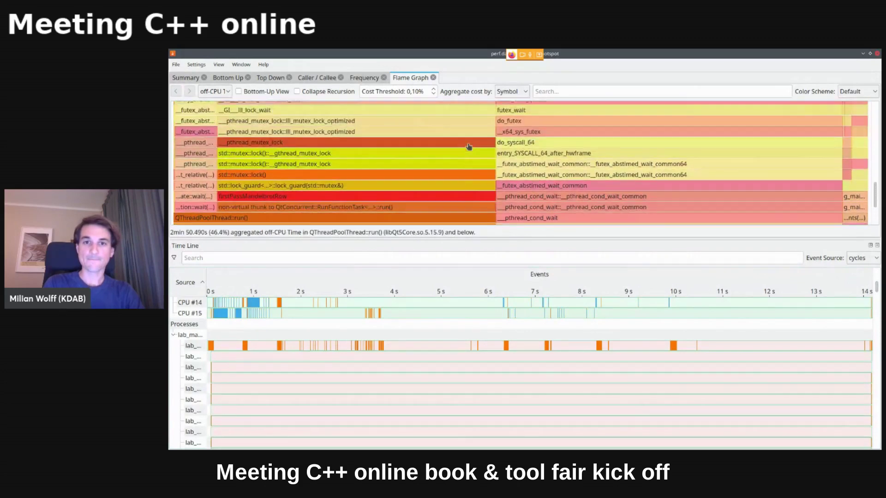
scroll(469, 147, down, 2)
click(238, 333)
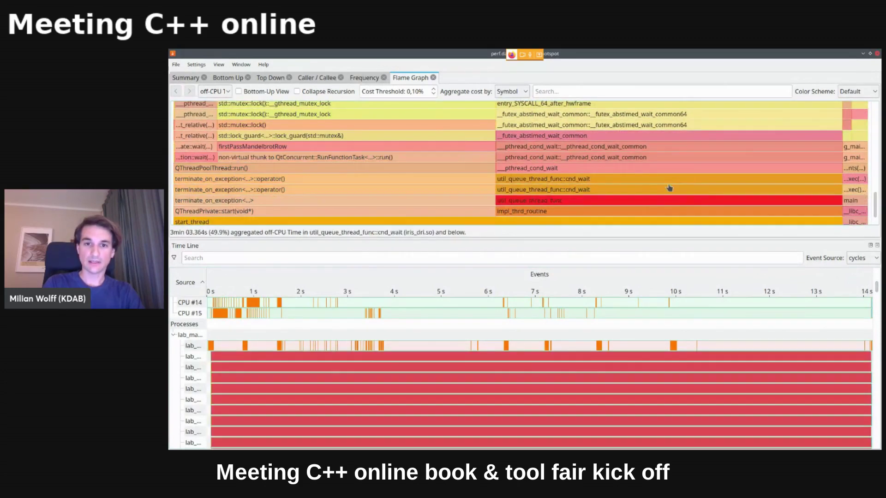
click(232, 349)
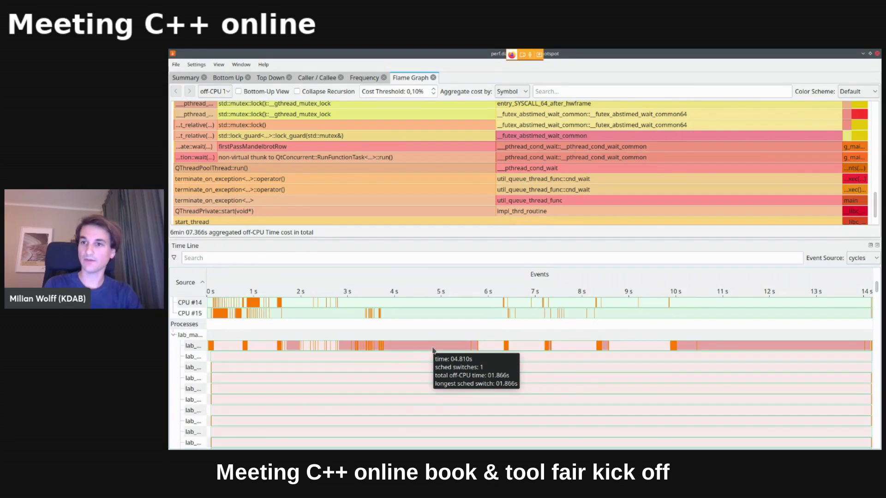
scroll(856, 150, up, 2)
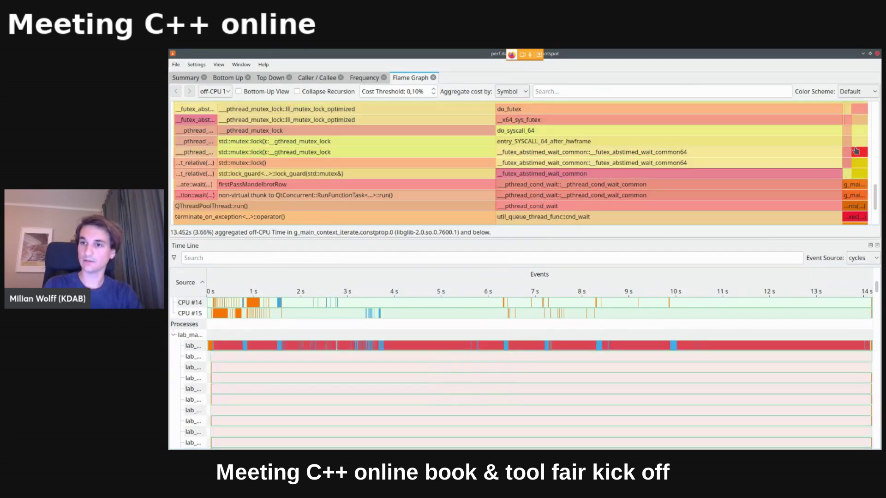
Filter out __GI___poll by symbol and find firstPassMandelbrotRow at 41.1% off-CPU time.
click(855, 150)
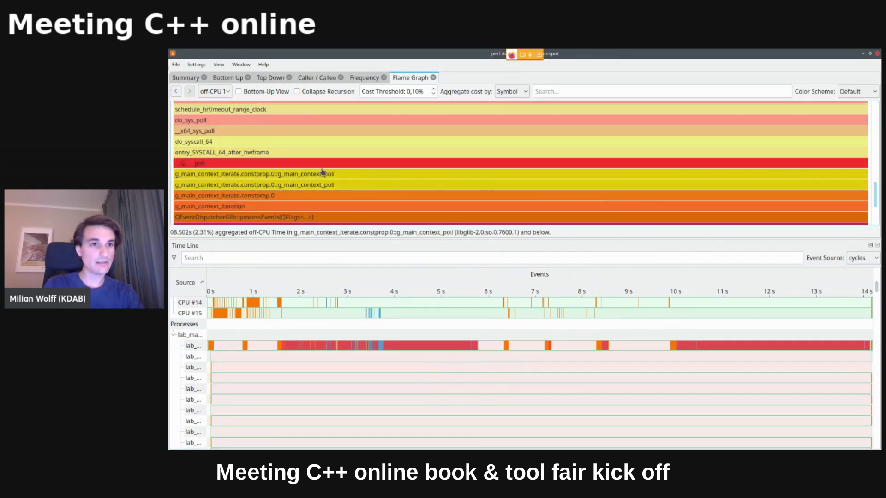
scroll(323, 172, up, 2)
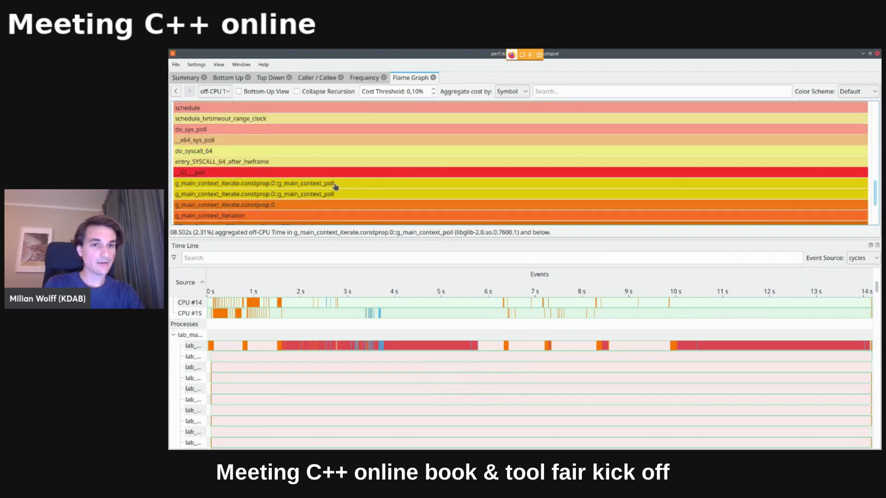
right_click(335, 185)
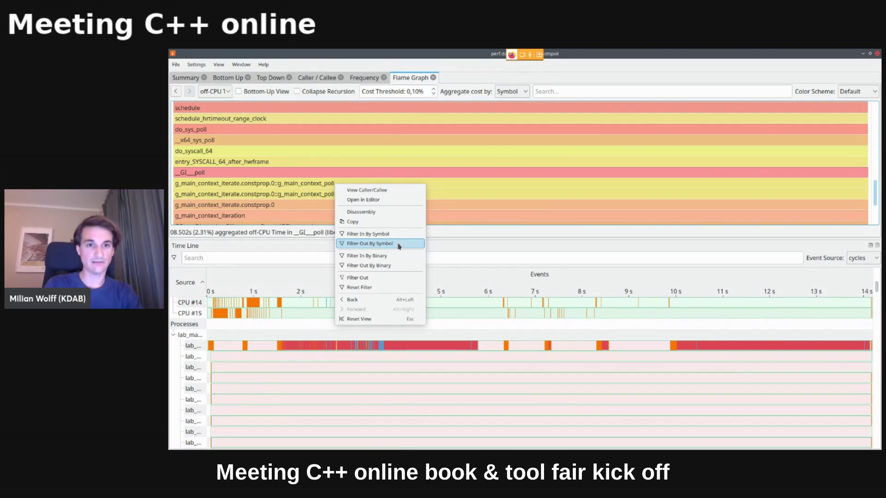
click(399, 246)
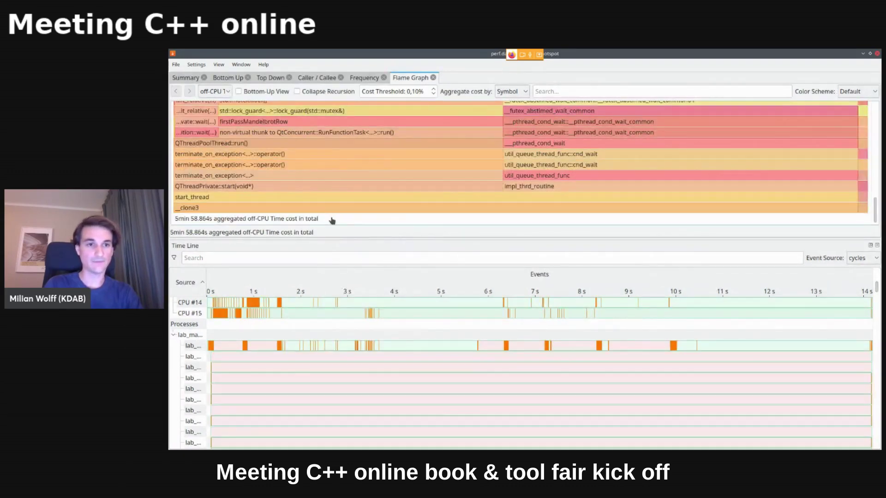
scroll(421, 206, up, 3)
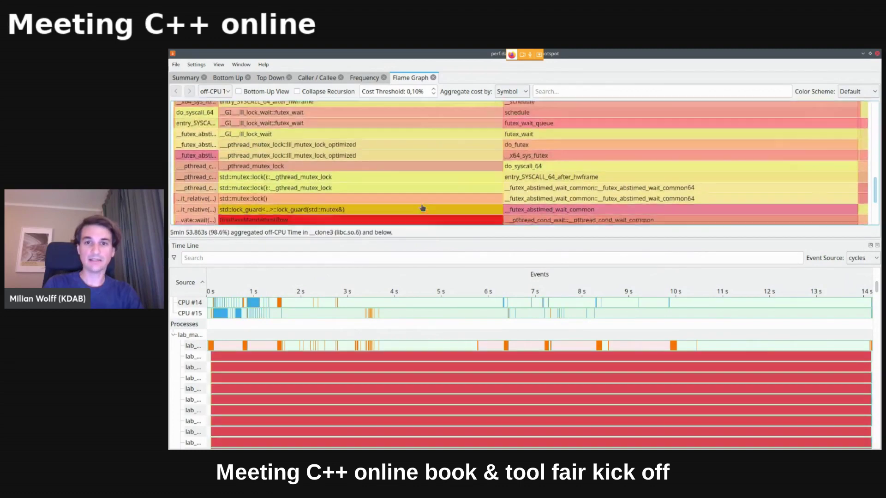
scroll(423, 207, down, 2)
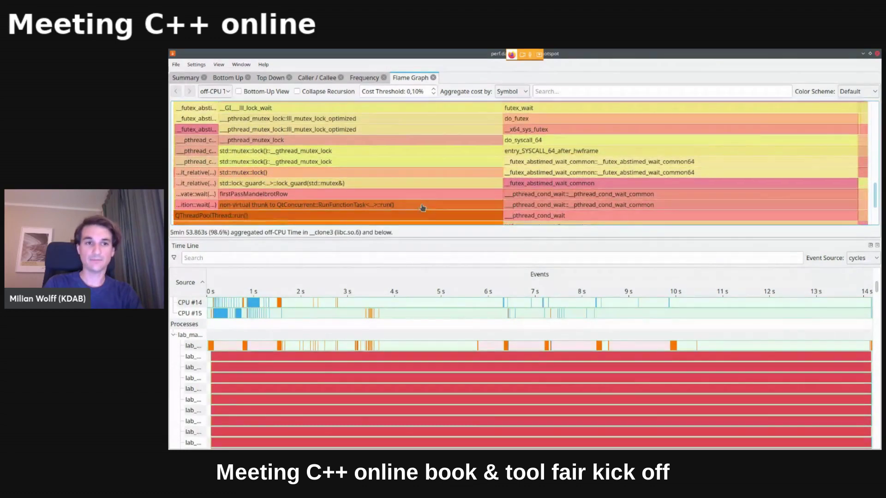
scroll(423, 208, up, 2)
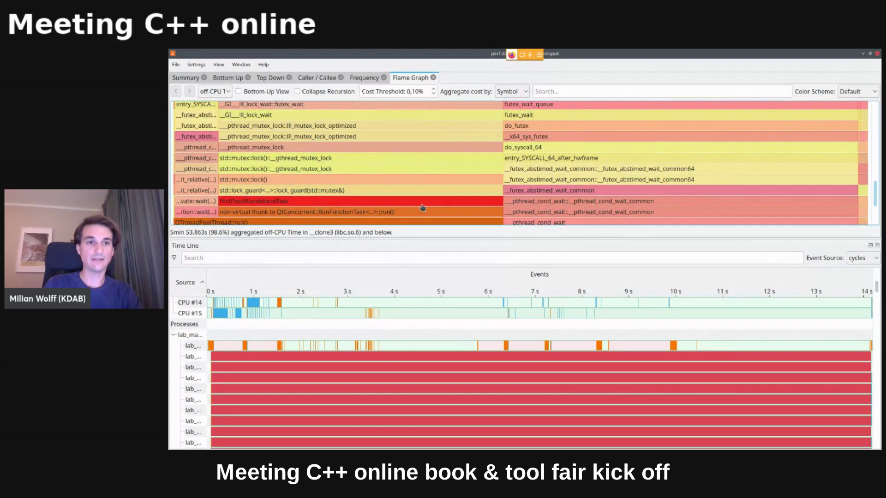
scroll(422, 207, down, 1)
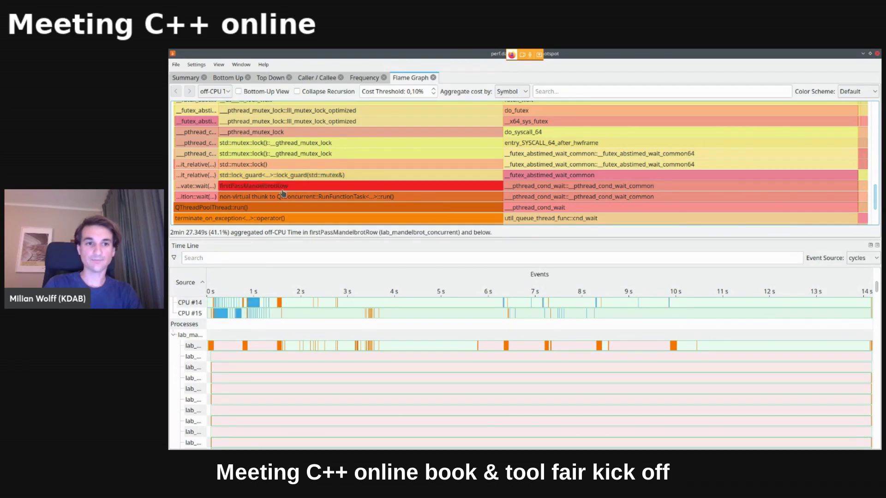
Show firstPassMandelbrotRow's Caller/Callee view with locations sorted by off-CPU Time.
right_click(283, 190)
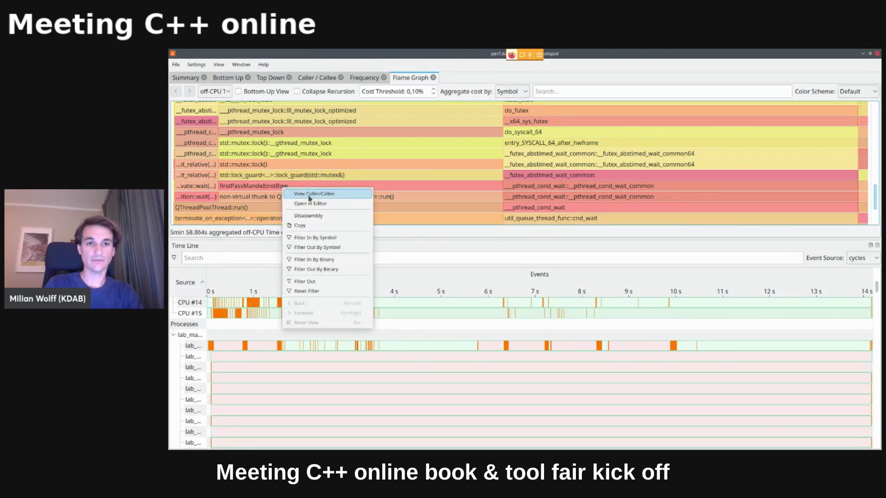
click(309, 195)
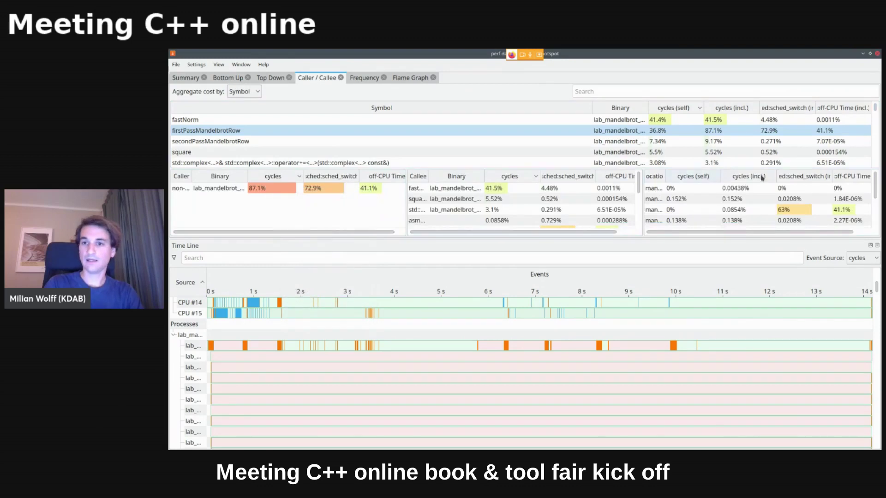
click(836, 177)
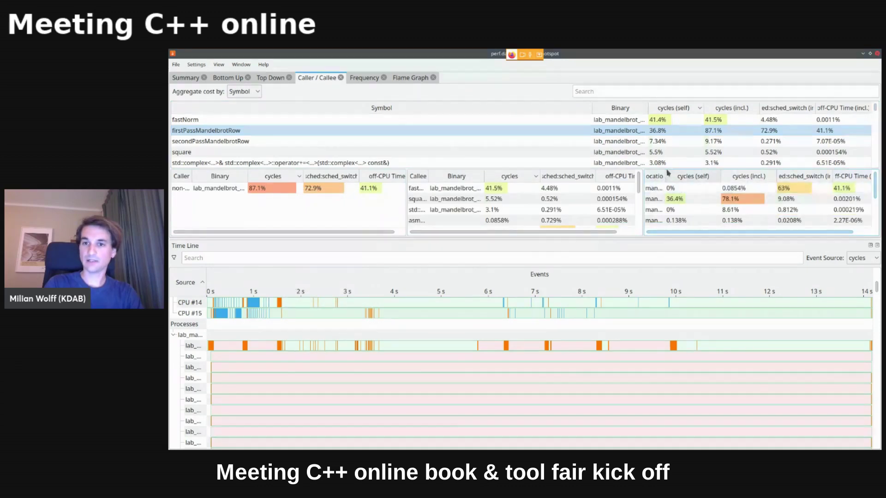
drag(664, 171, 681, 171)
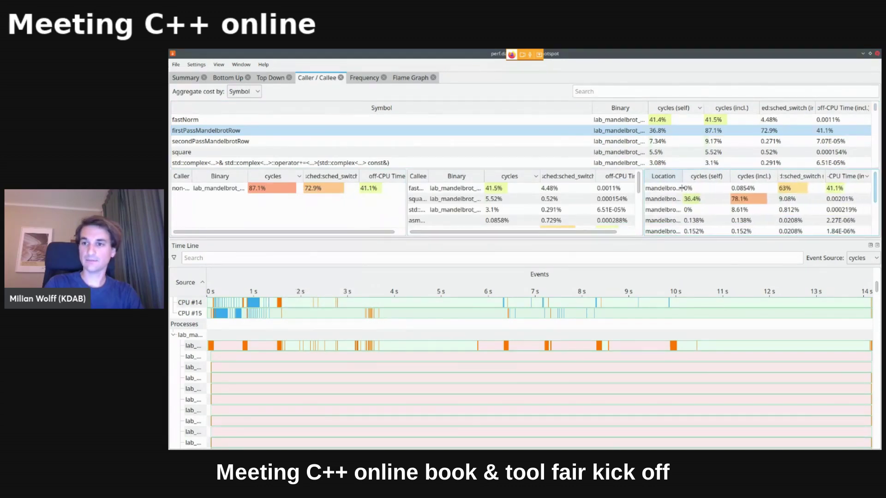
click(797, 221)
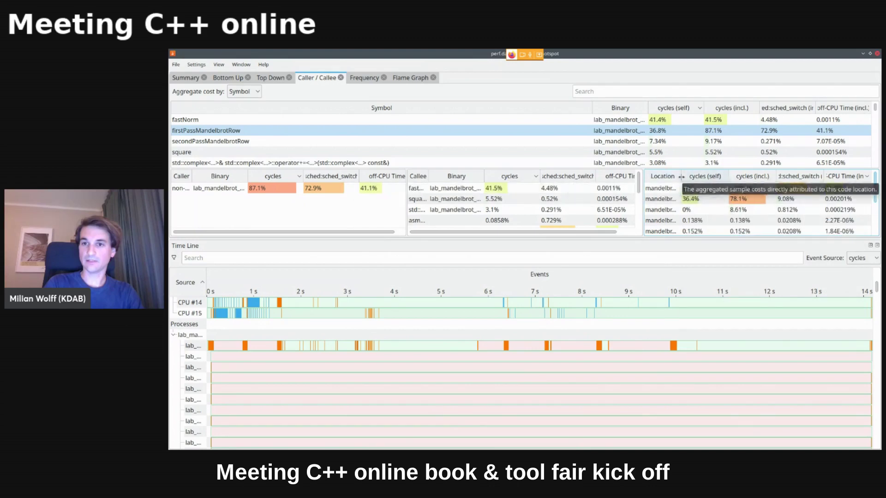
Widen the Location column and open mandelbrot.cpp:124 (41.1%) in the editor.
drag(682, 176, 744, 178)
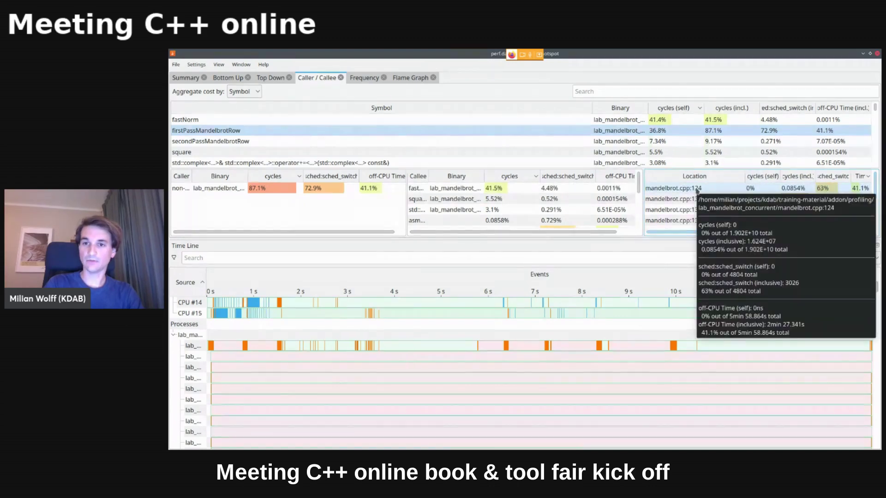
click(686, 190)
double_click(685, 190)
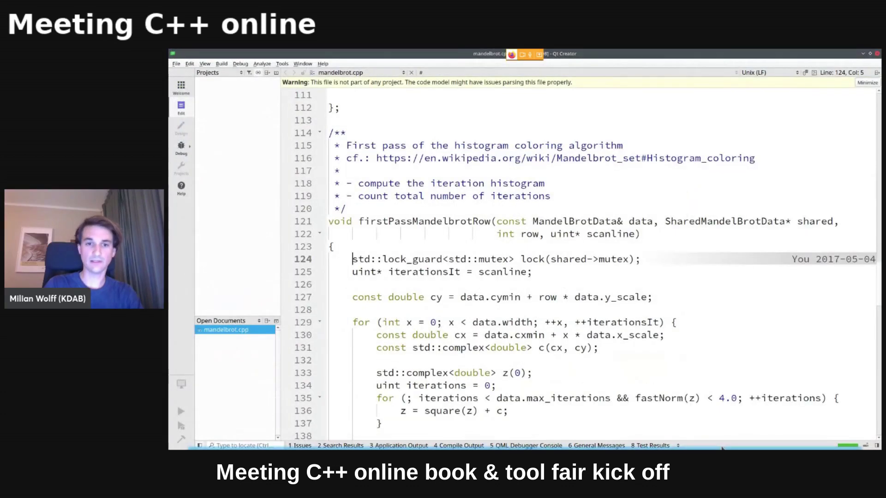
Move the std::lock_guard line in firstPassMandelbrotRow down to line 138, just above the histogram updates.
key(shift+End)
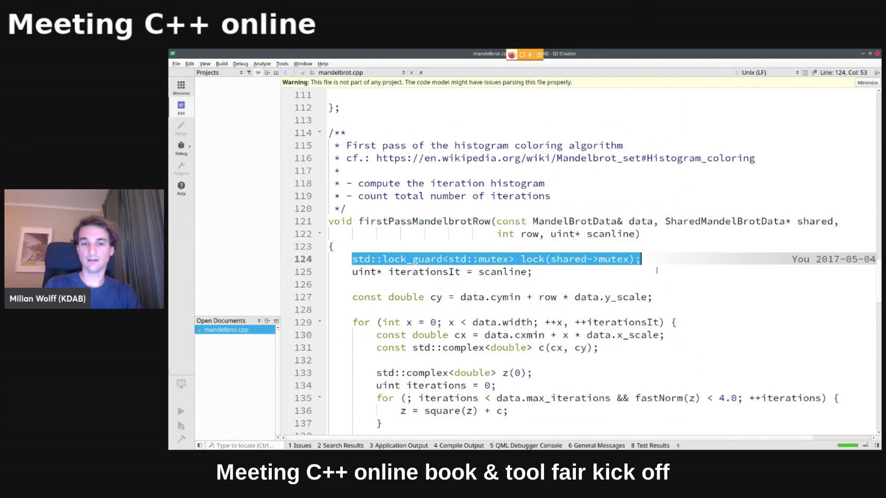
click(653, 259)
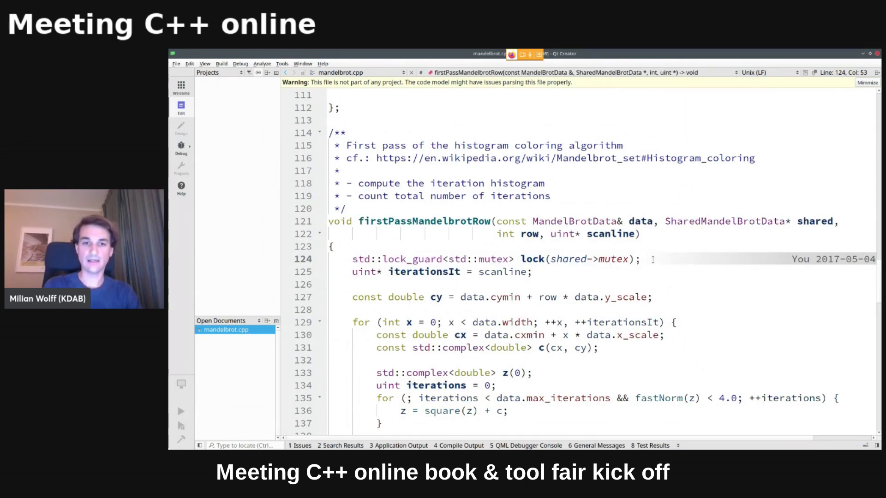
scroll(652, 259, down, 2)
key(Home)
key(ctrl+shift+Down)
key(ctrl+shift+Down)
key(ctrl+shift+Down)
key(ctrl+shift+Down)
key(ctrl+shift+Down)
key(ctrl+shift+Down)
key(ctrl+shift+Down)
key(ctrl+shift+Down)
key(ctrl+shift+Down)
key(ctrl+shift+Down)
key(ctrl+shift+Down)
key(ctrl+shift+Down)
key(ctrl+shift+Down)
key(ctrl+shift+Down)
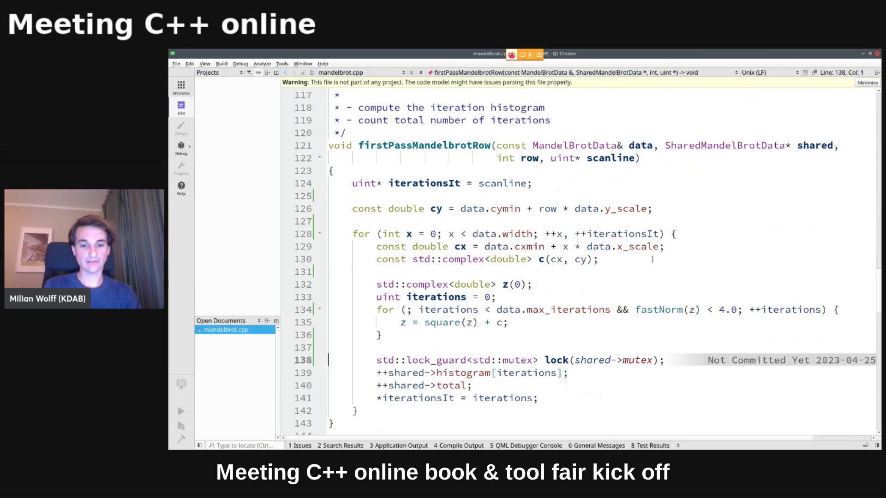
In the drop-down terminal, stop the running hotspot and rebuild all 123 targets with make.
key(F12)
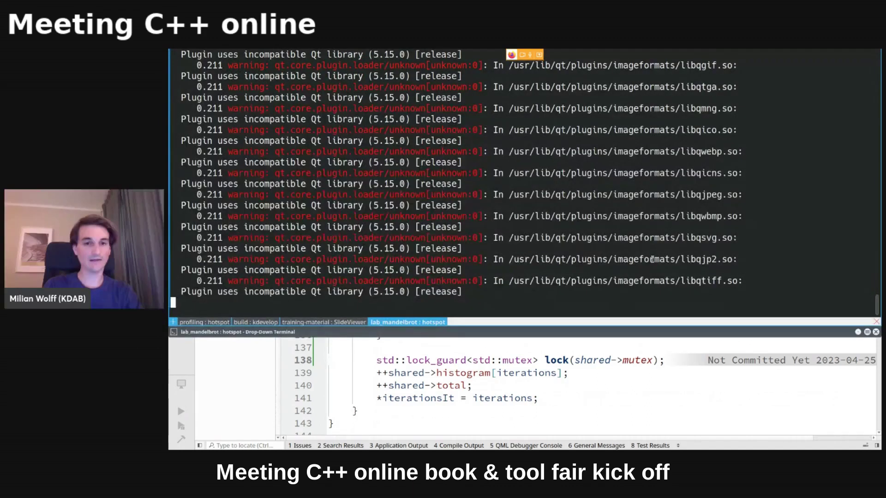
key(ctrl+c)
text(ninja)
key(ctrl+c)
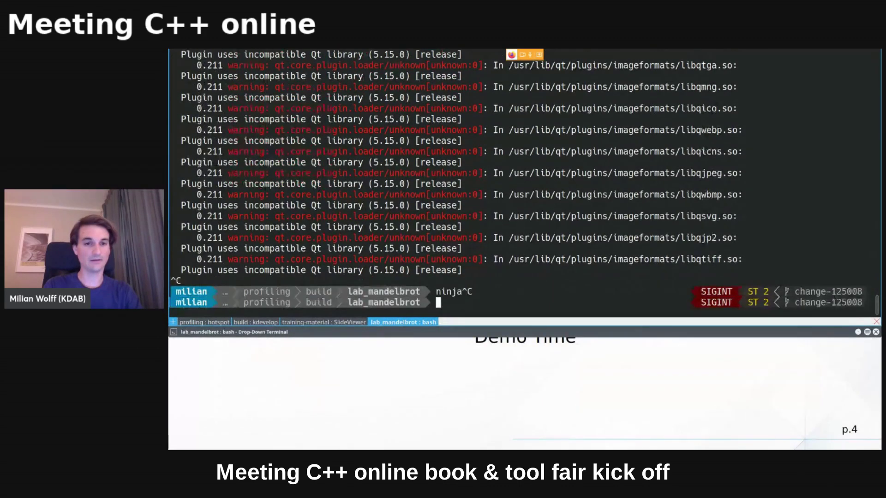
text(nina)
key(ctrl+c)
text(make)
key(Return)
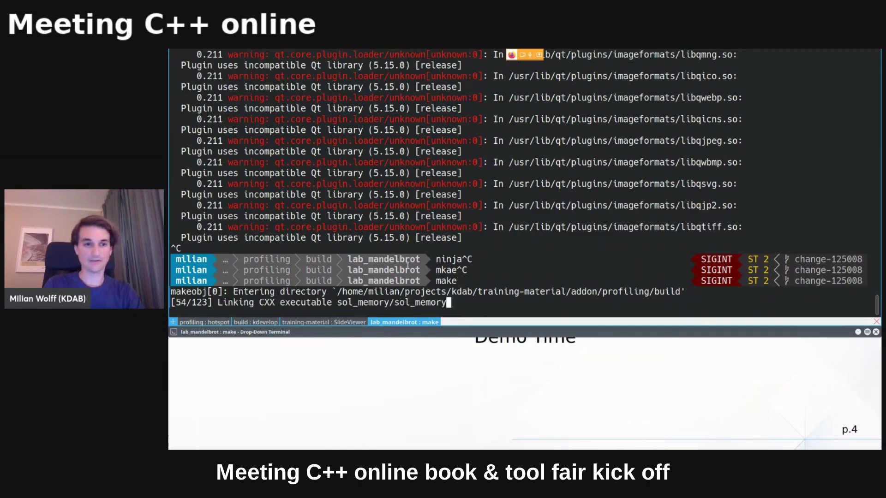
key(F12)
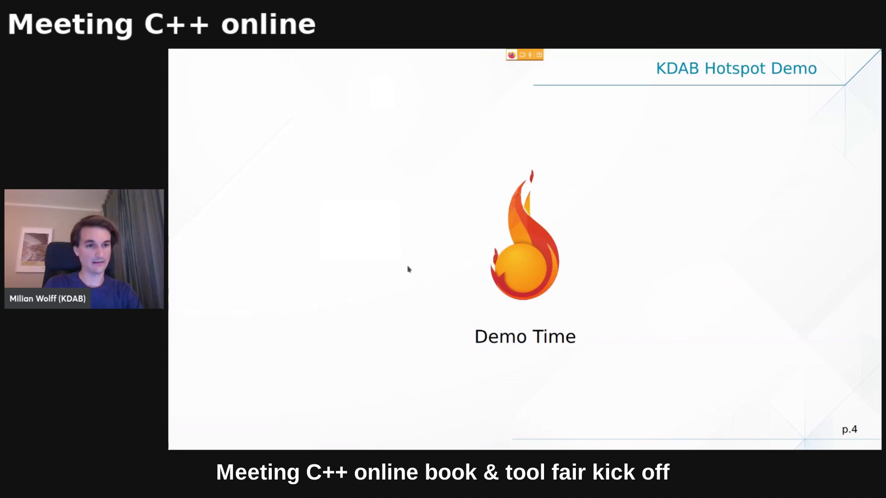
key(F12)
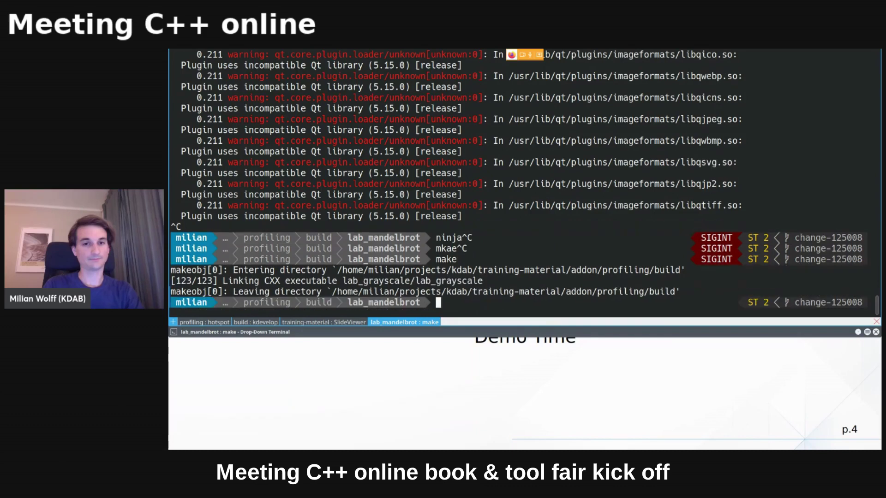
Go up one directory with cd .. and launch hotspot.
text(..)
key(Return)
text(hotspot)
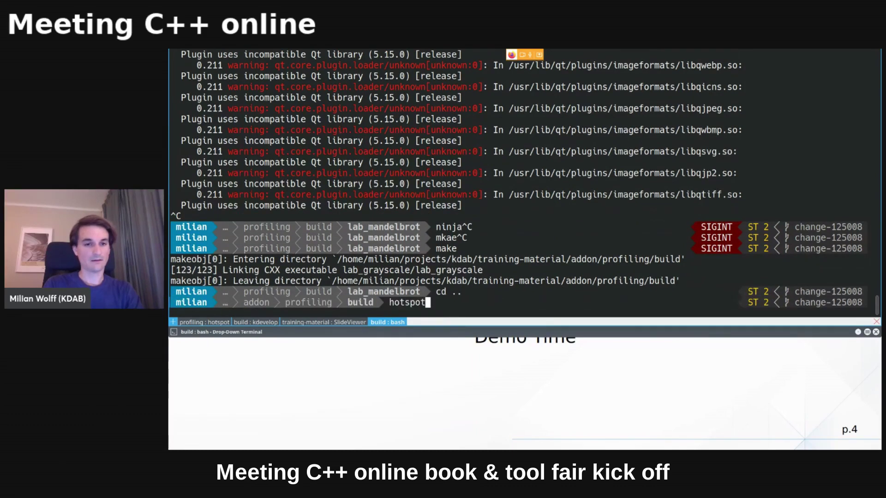
key(Return)
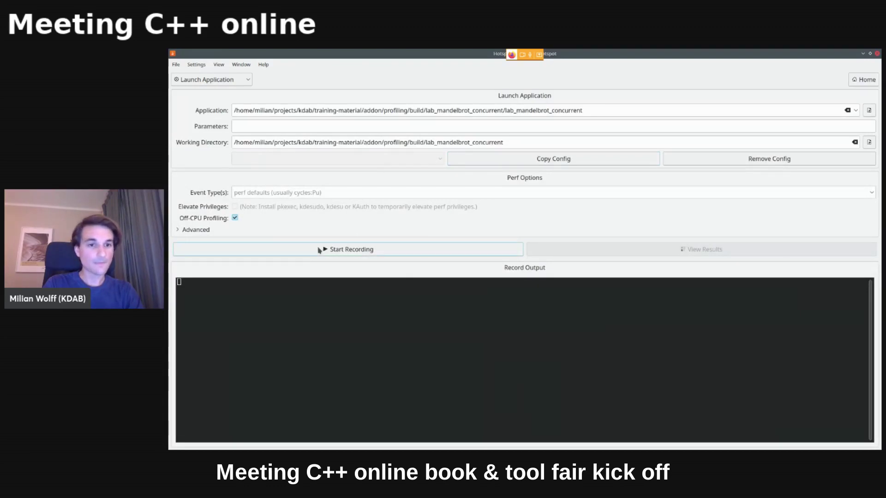
Record lab_mandelbrot_concurrent while resizing its fractal window, then load the 05.732s results.
click(355, 250)
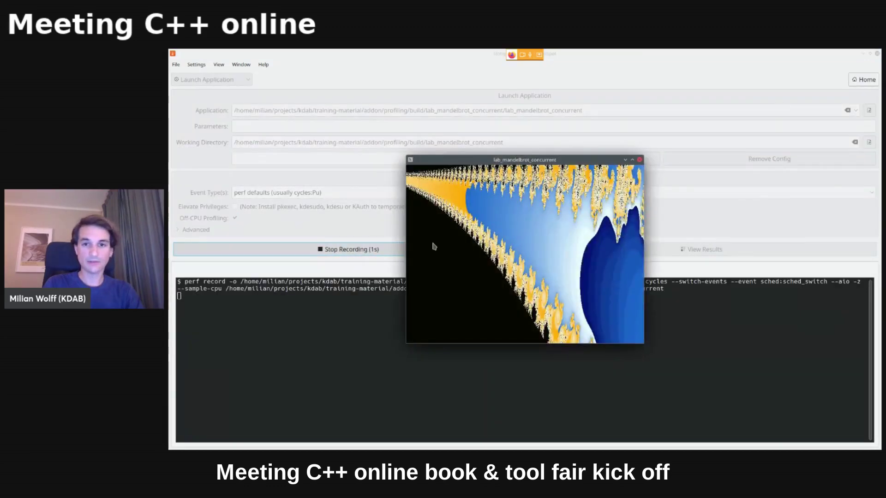
drag(648, 343, 832, 400)
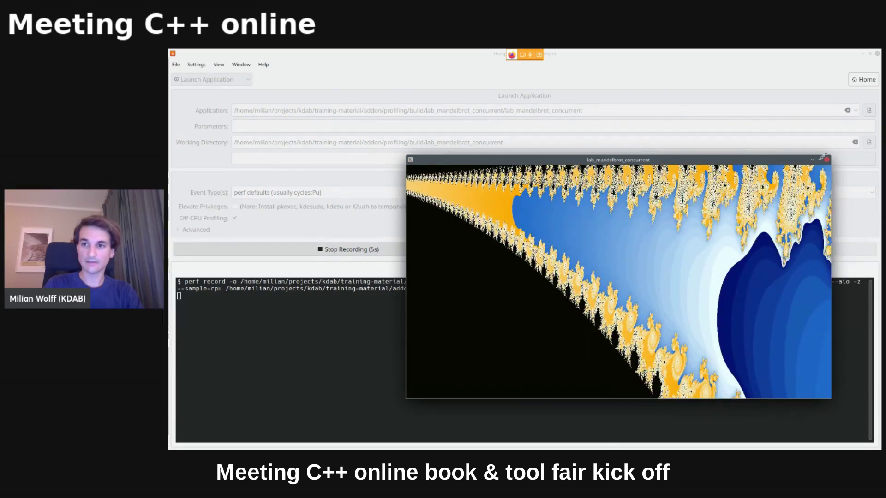
click(827, 160)
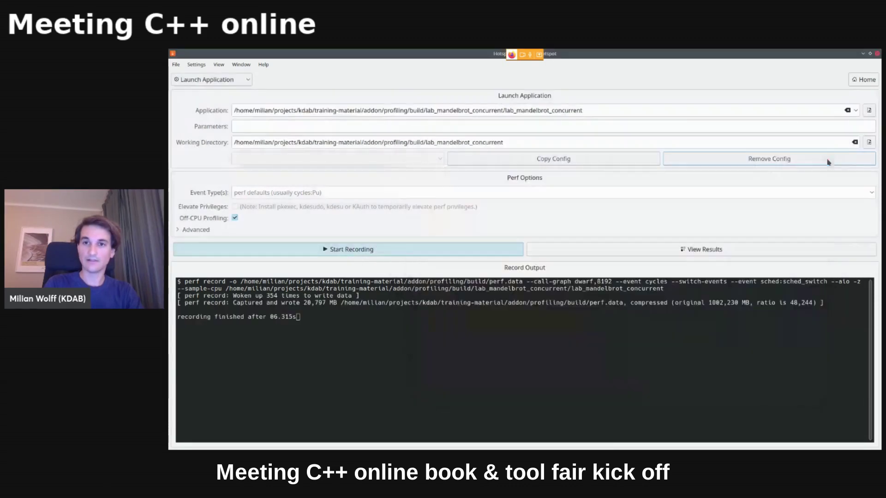
click(621, 251)
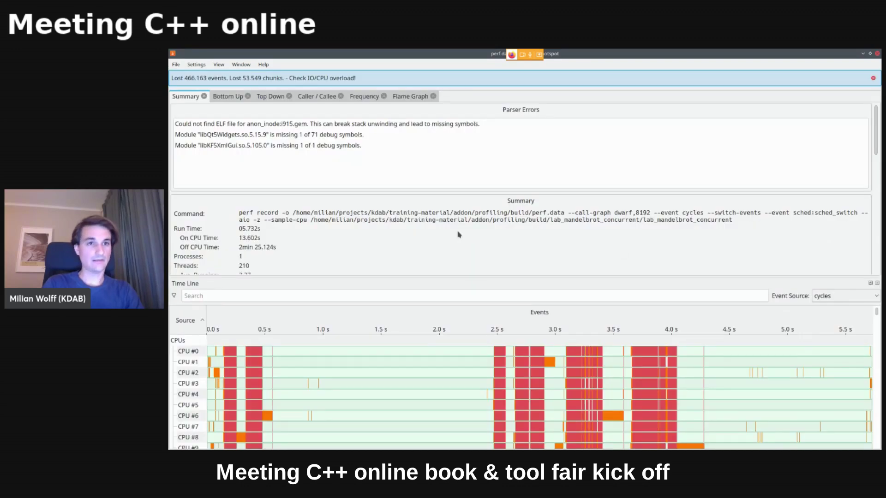
Filter the timeline in on a roughly 100 ms slice around 2.465–2.570 s.
scroll(394, 378, down, 3)
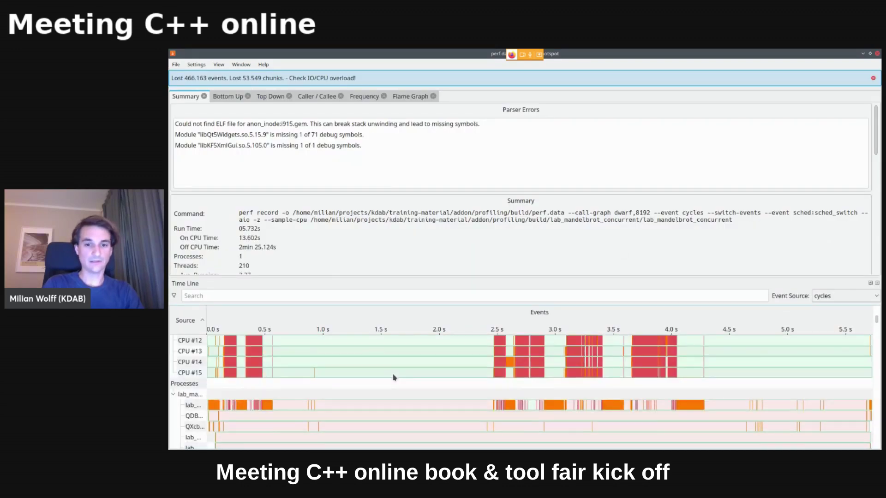
scroll(394, 377, up, 3)
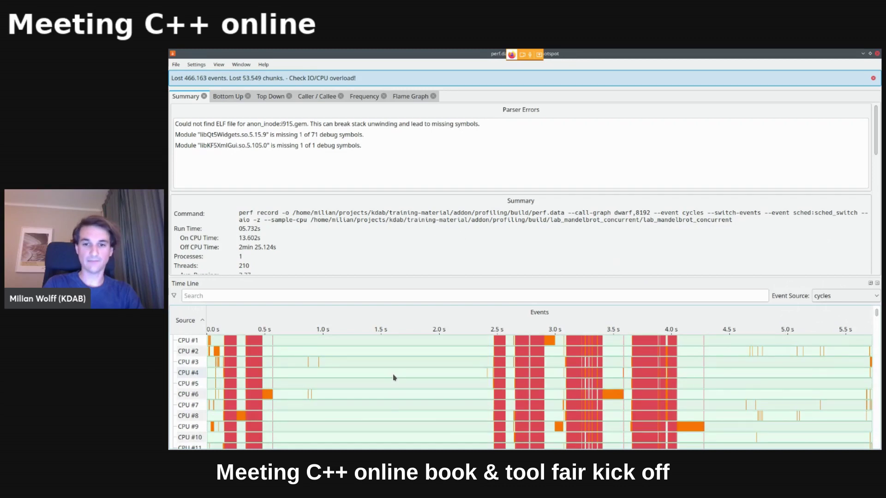
scroll(395, 378, down, 1)
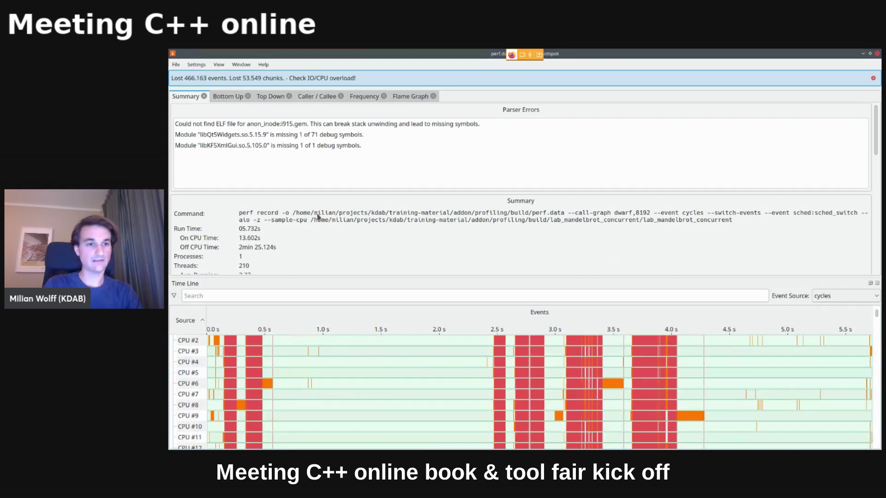
scroll(315, 223, down, 3)
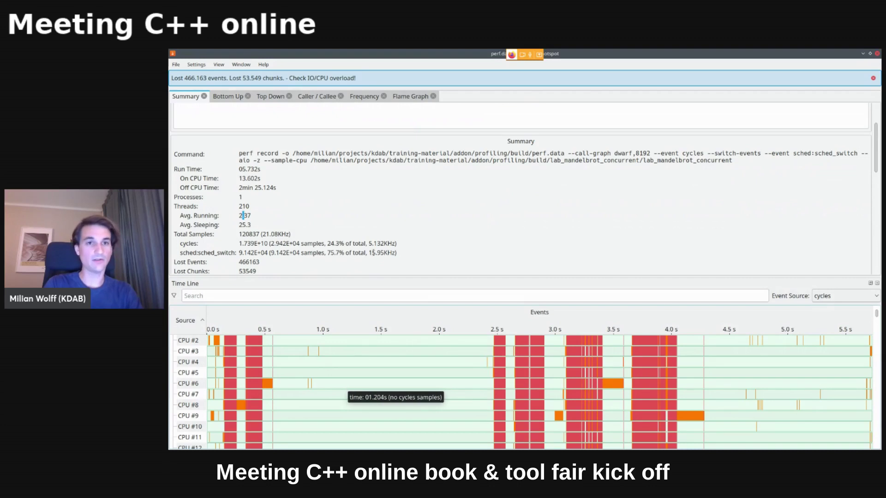
drag(494, 362, 507, 370)
right_click(506, 371)
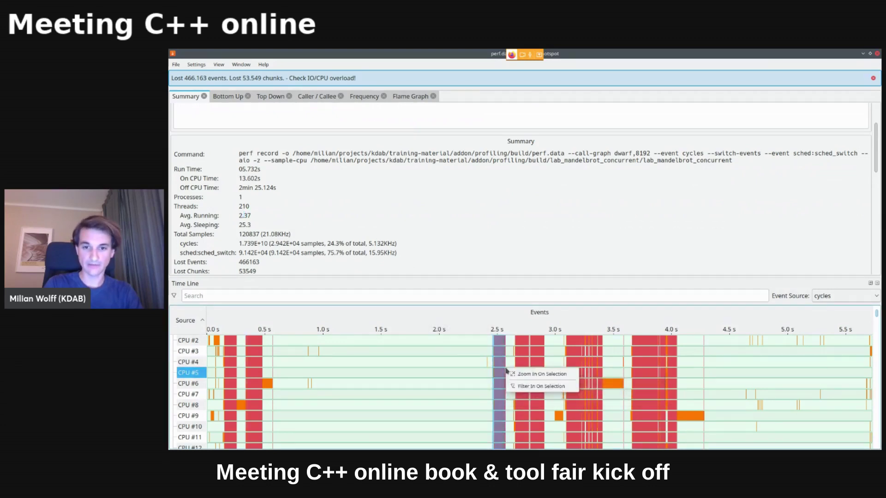
click(526, 386)
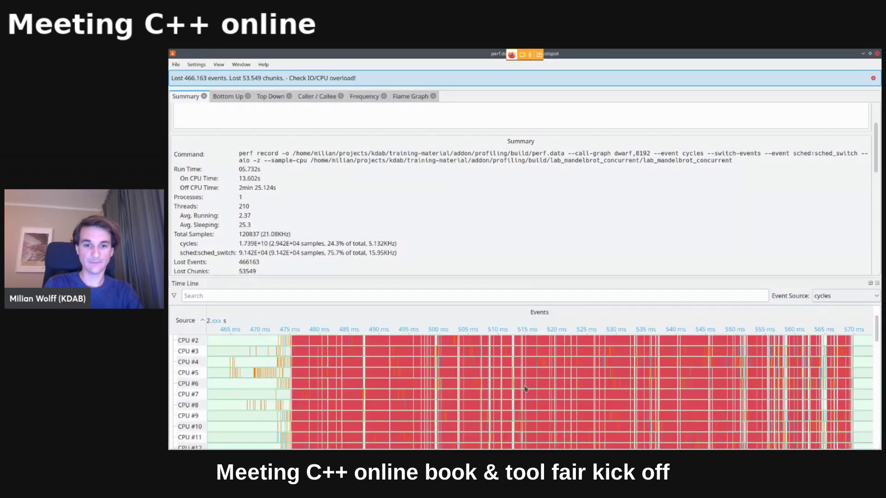
Show the filtered slice in the flame graph, totalling 1.772E+09 cycles with fastNorm at 26.9%.
scroll(255, 398, down, 5)
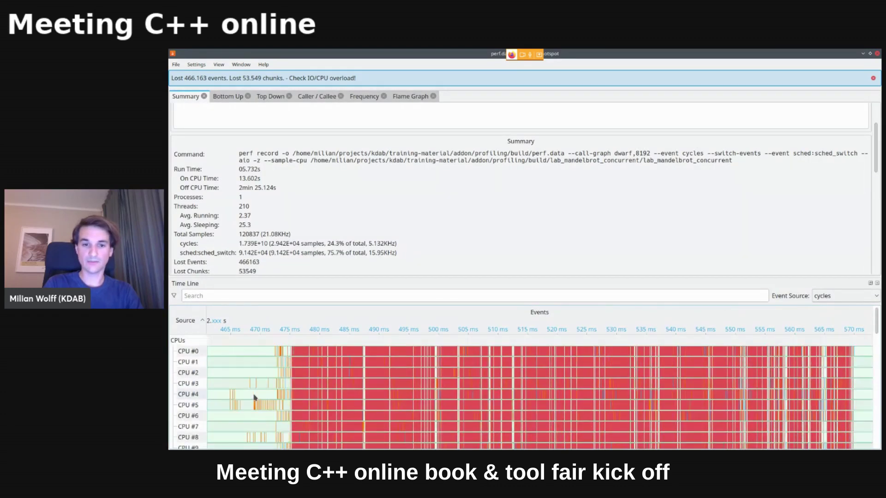
scroll(254, 398, up, 5)
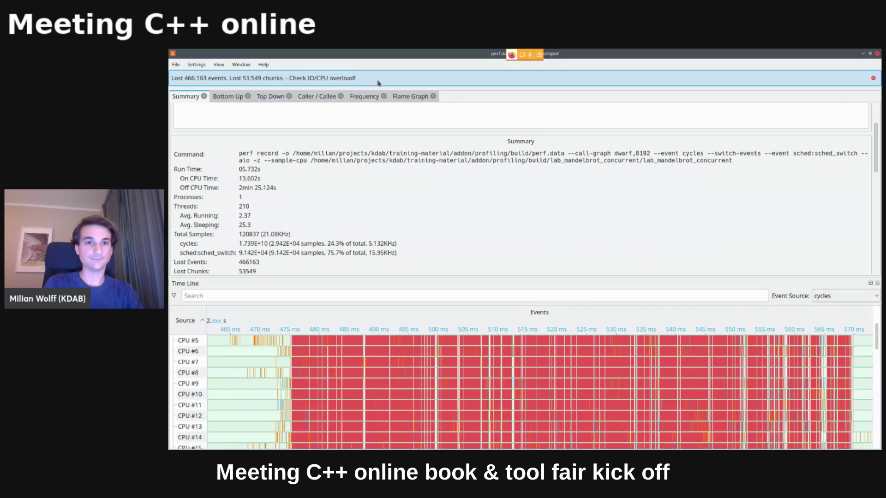
click(403, 95)
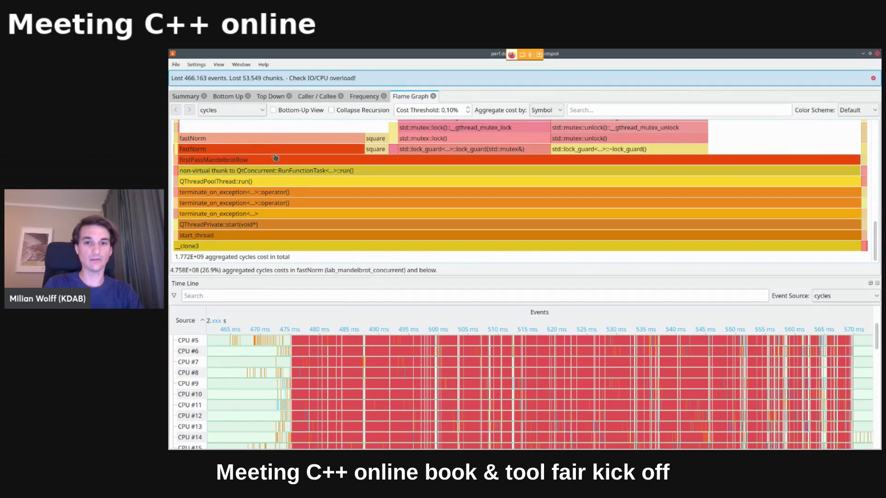
Switch the flame graph cost from cycles to off-CPU Time, totalling 04.796s, mostly in std::mutex::lock.
scroll(316, 128, up, 1)
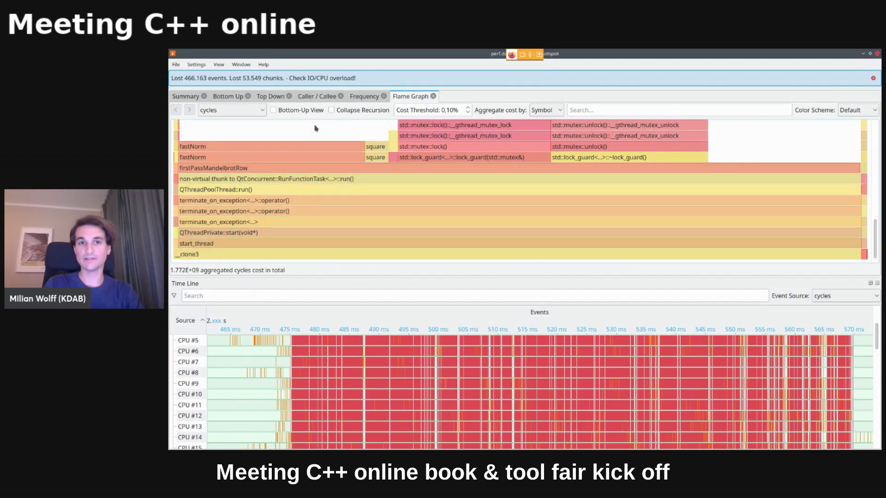
click(244, 113)
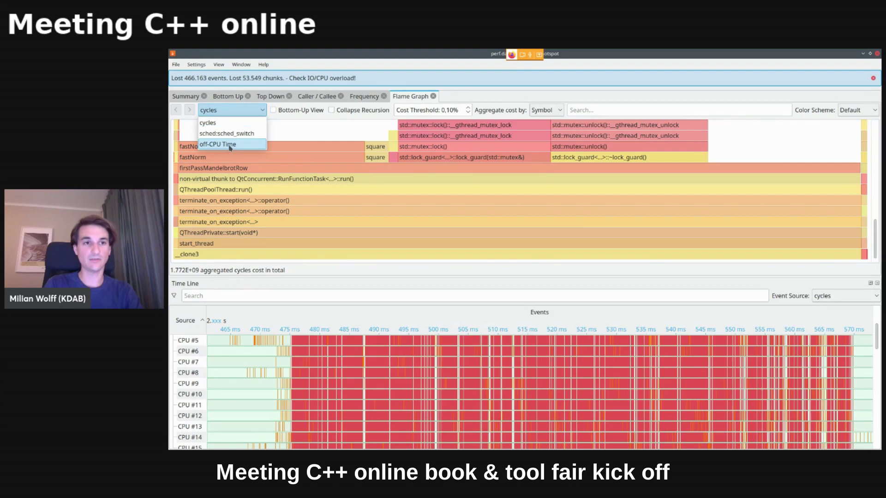
click(232, 148)
scroll(395, 193, up, 5)
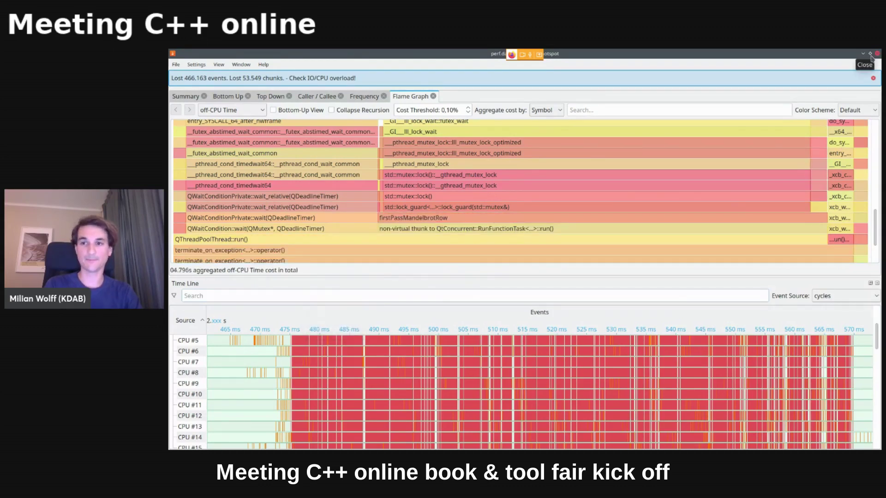
Advance SlideViewer to the closing Questions? slide, then return to the video meeting window.
key(alt+Tab)
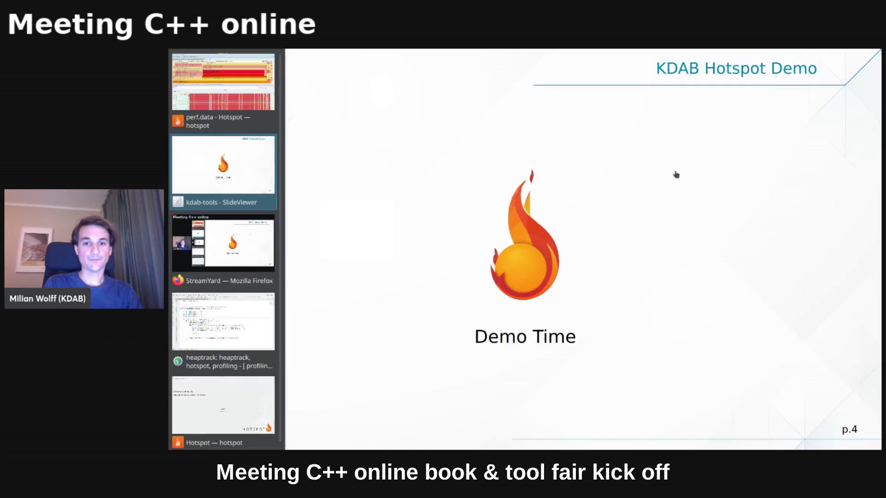
key(Right)
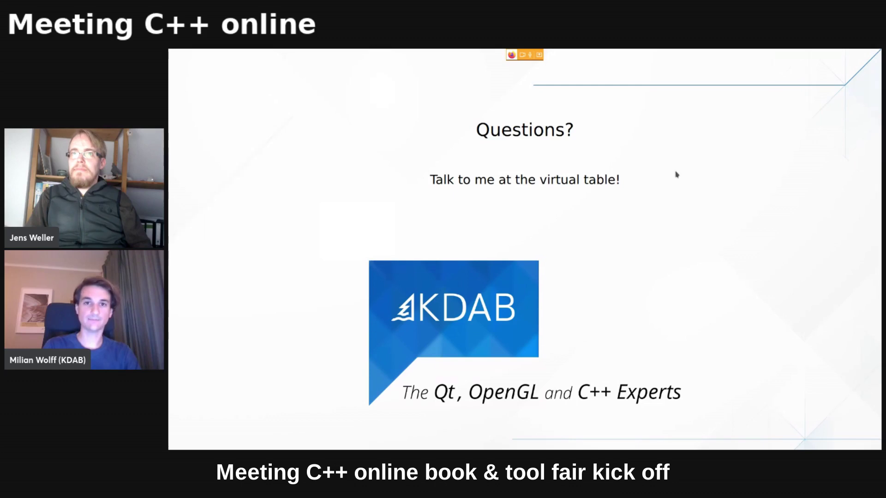
key(Escape)
key(alt+Tab)
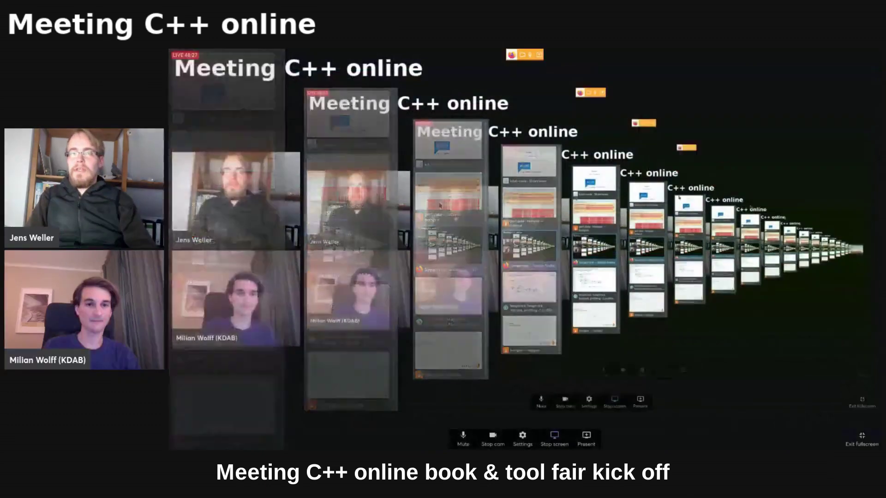